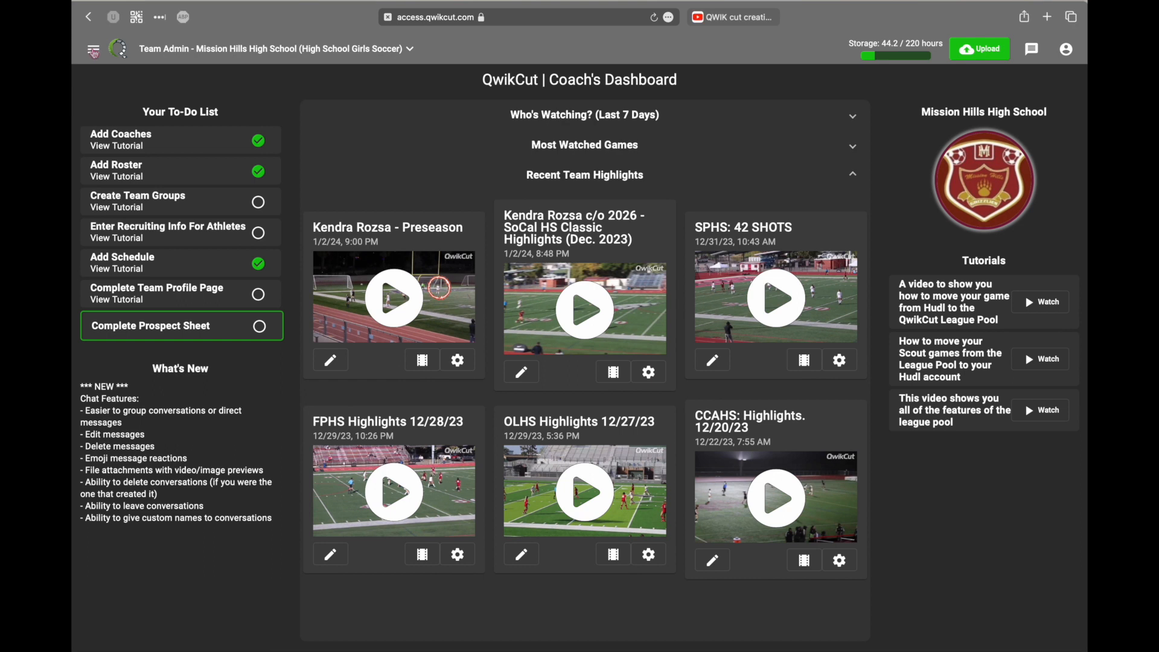
- Create a playlist named "SAVI clips" in the 2023-2024 season's Misc Playlists and check that it is listed
{"action": "left_click", "coordinate": [94, 52]}
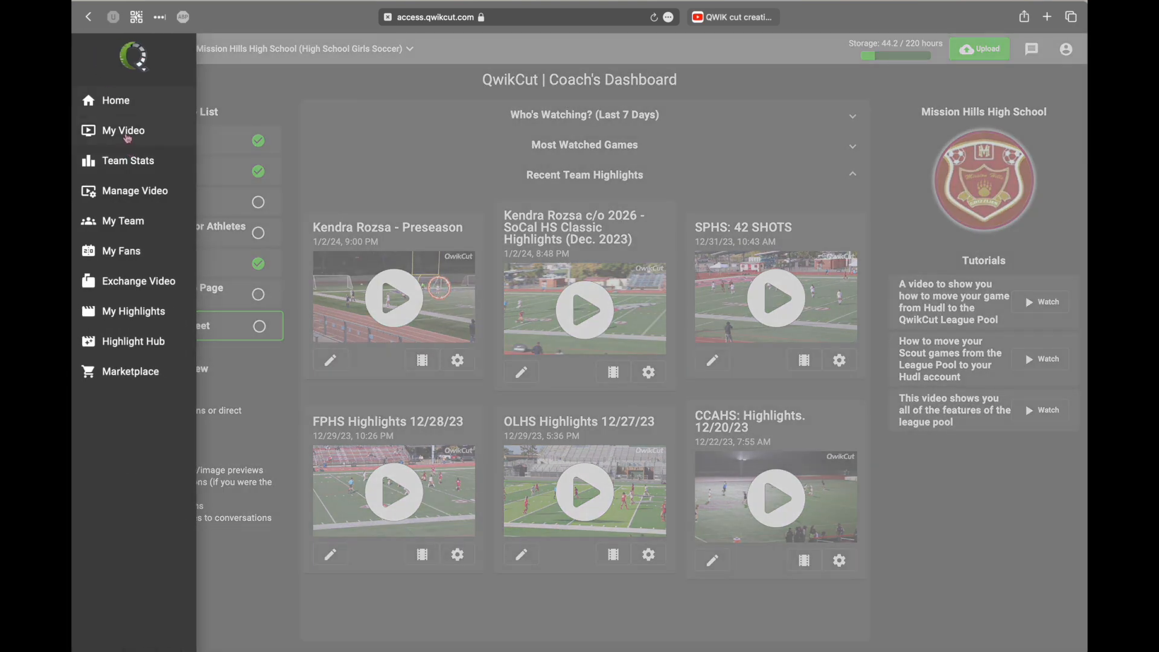
{"action": "left_click", "coordinate": [127, 138]}
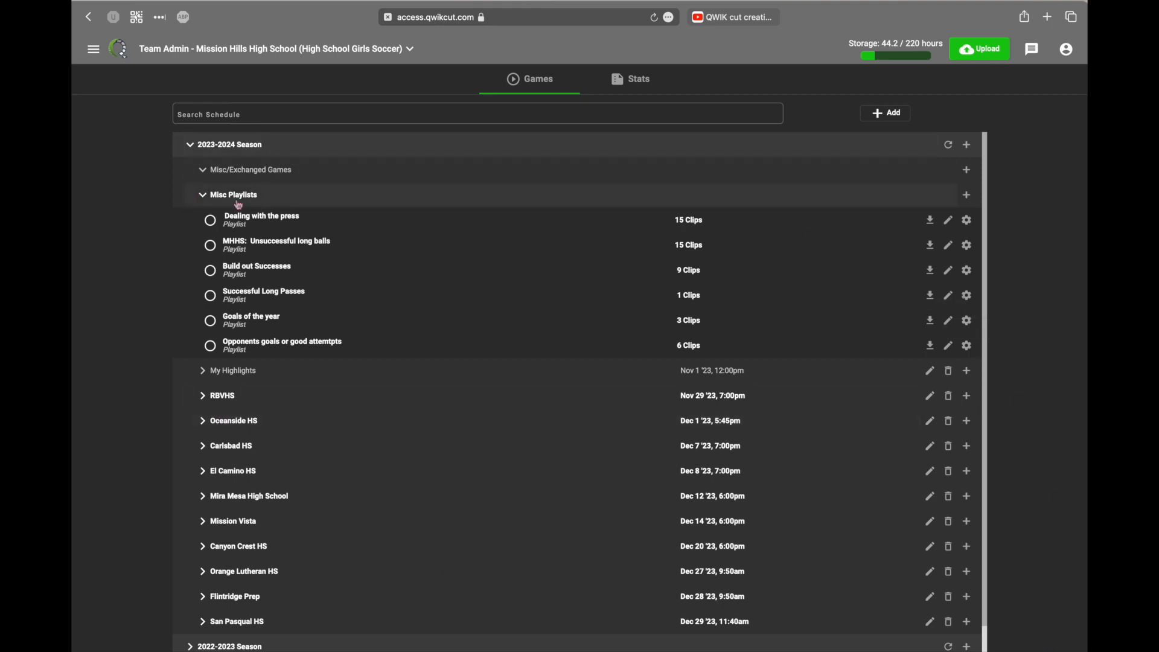
{"action": "left_click", "coordinate": [202, 196]}
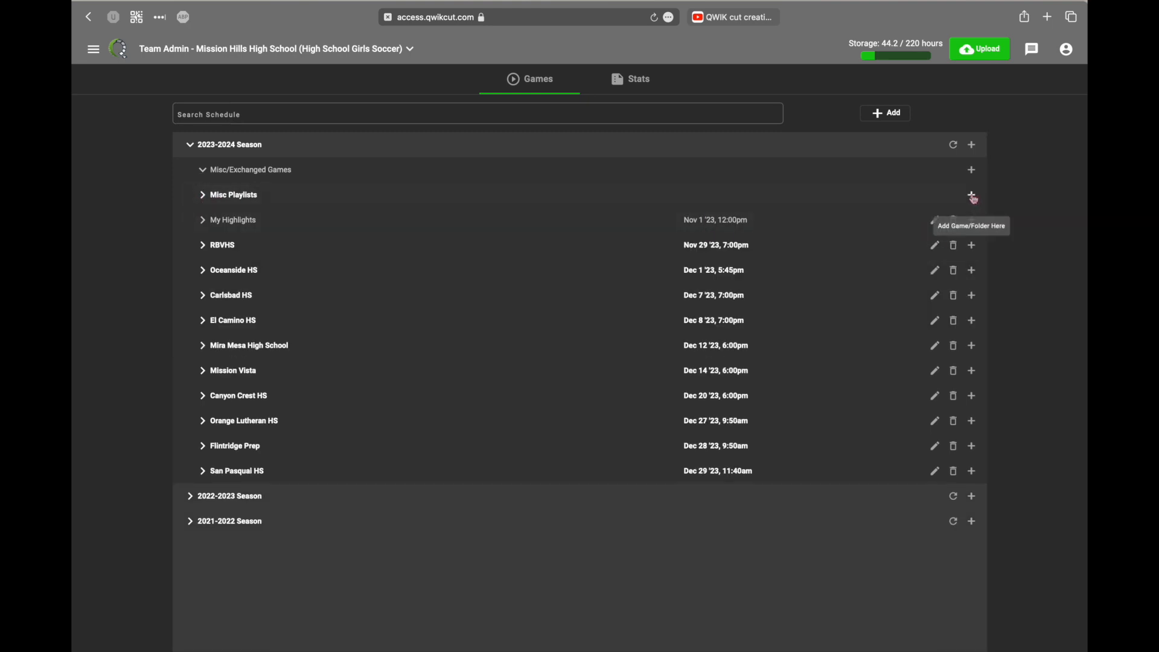
{"action": "left_click", "coordinate": [972, 196]}
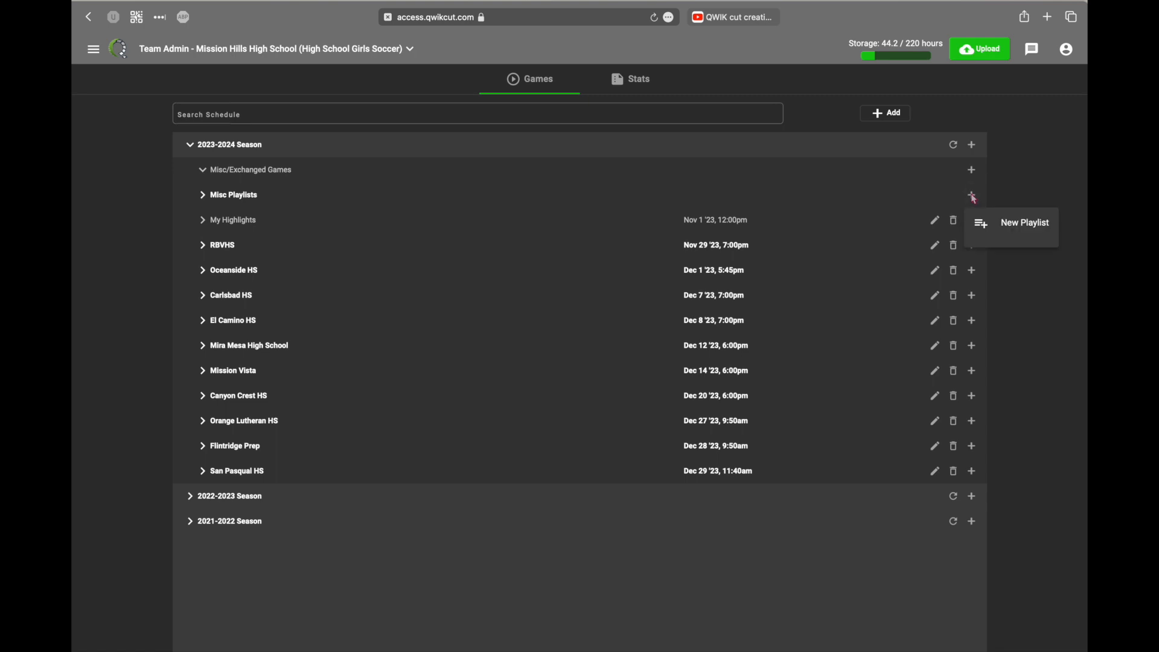
{"action": "left_click", "coordinate": [1010, 224]}
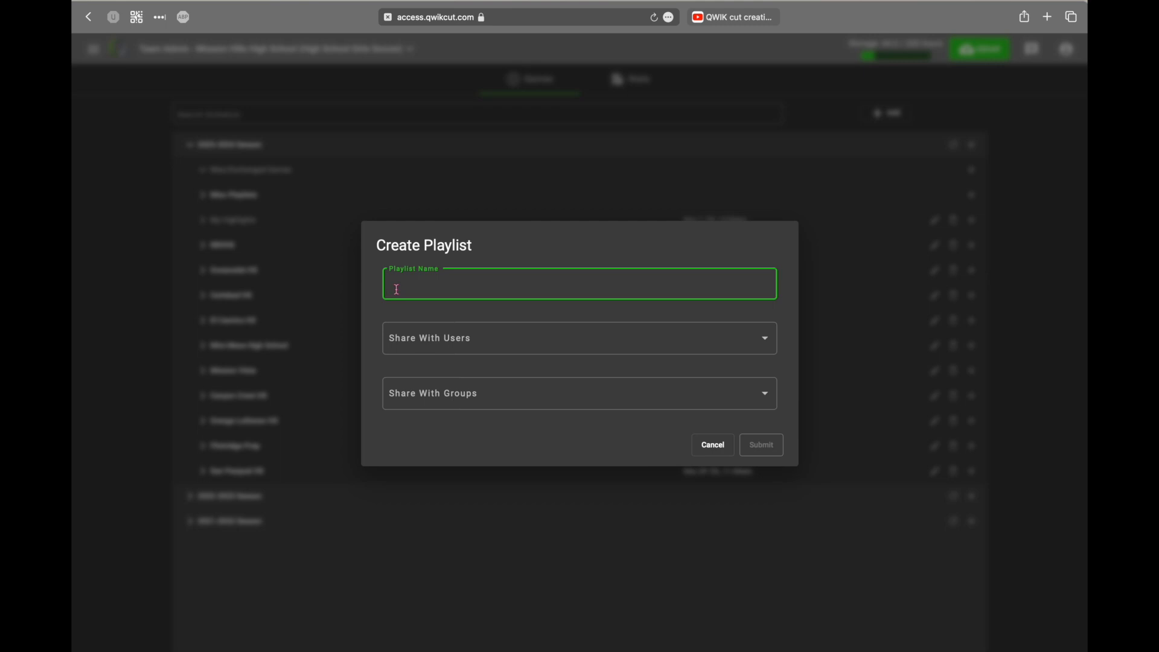
{"action": "type", "text": "SAVI clips"}
{"action": "left_click", "coordinate": [770, 449]}
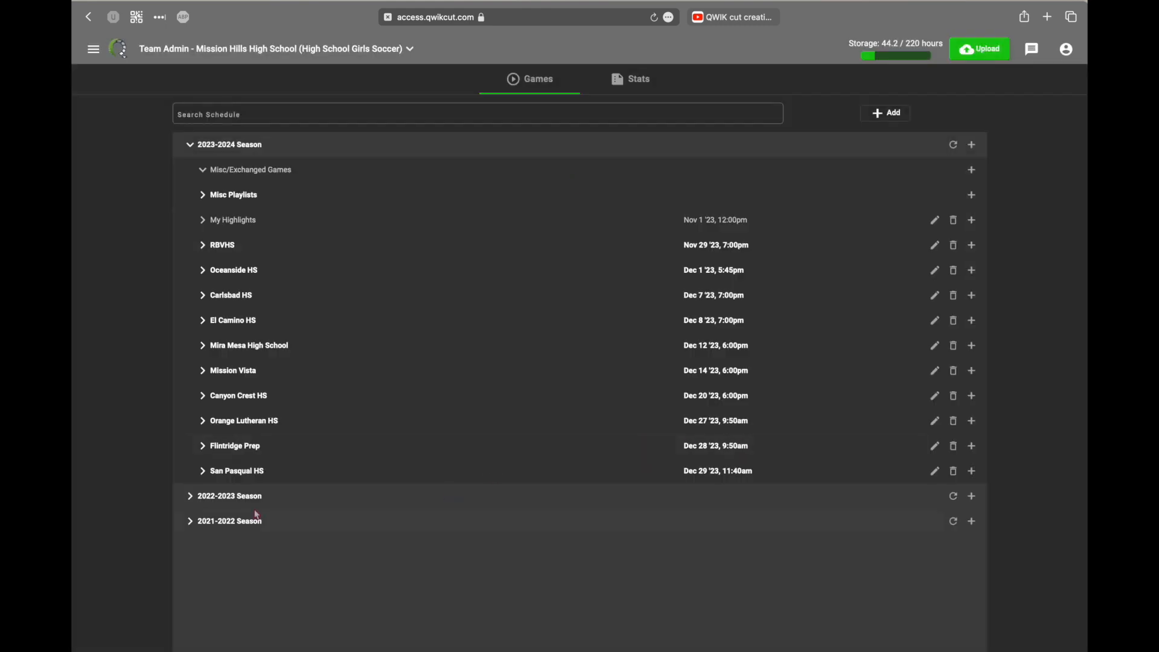
{"action": "left_click", "coordinate": [205, 199]}
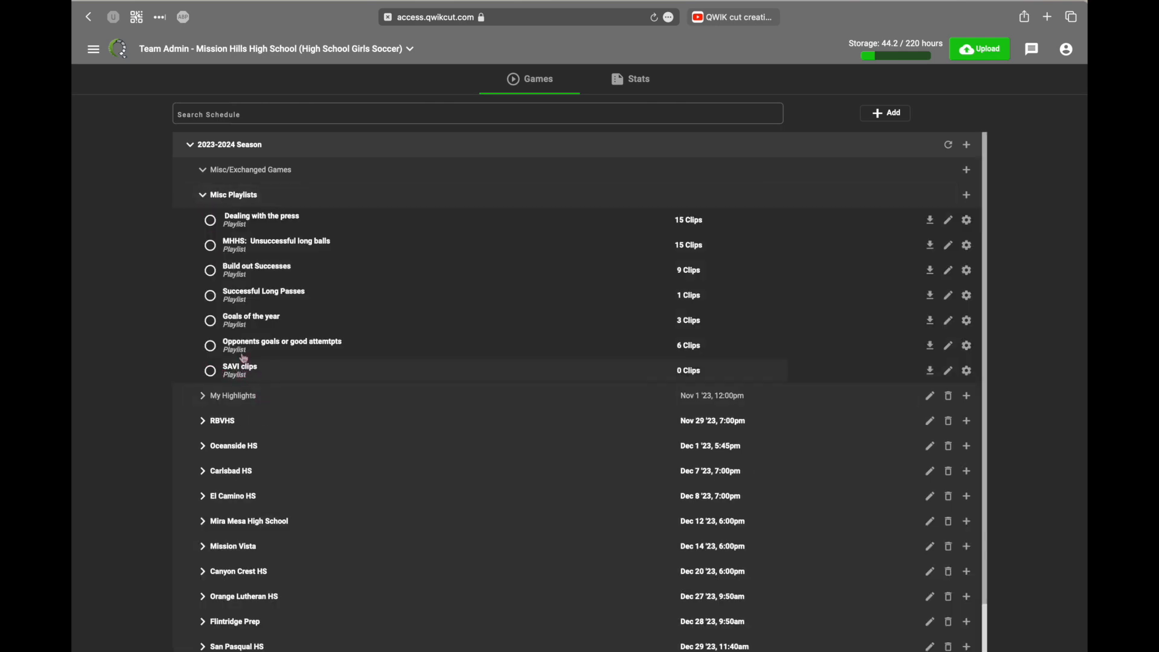
{"action": "left_click", "coordinate": [203, 197]}
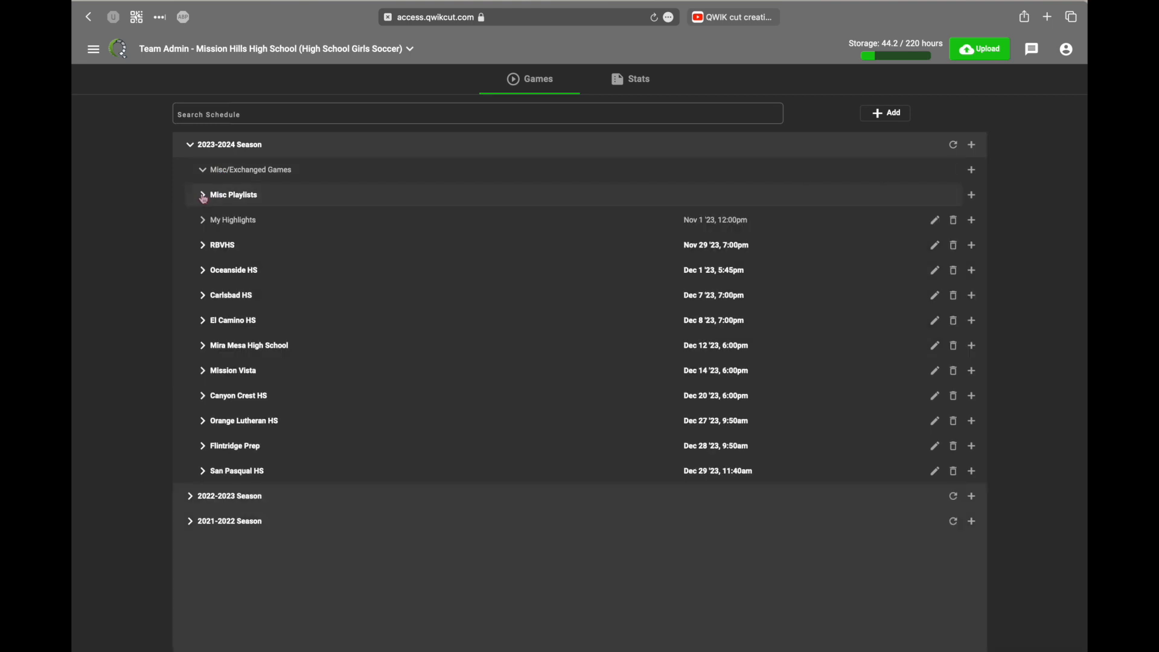
- Open the "Mission Hills High School @ CHS" game under Carlsbad HS and pause its video at the start
{"action": "left_click", "coordinate": [886, 2]}
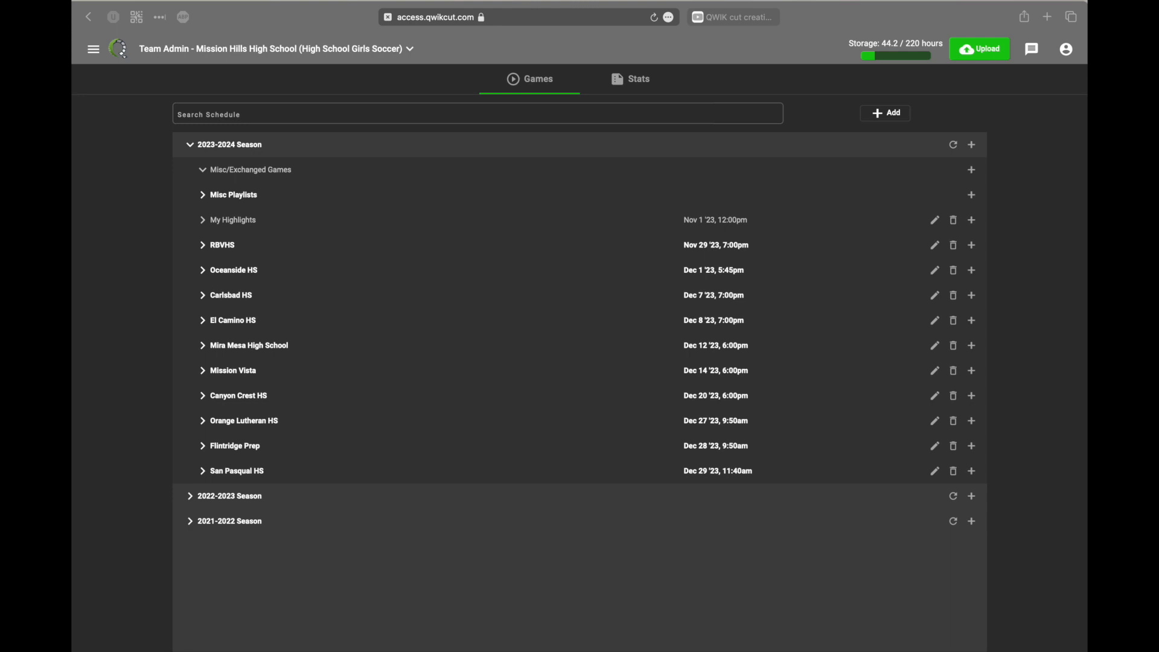
{"action": "left_click", "coordinate": [205, 297]}
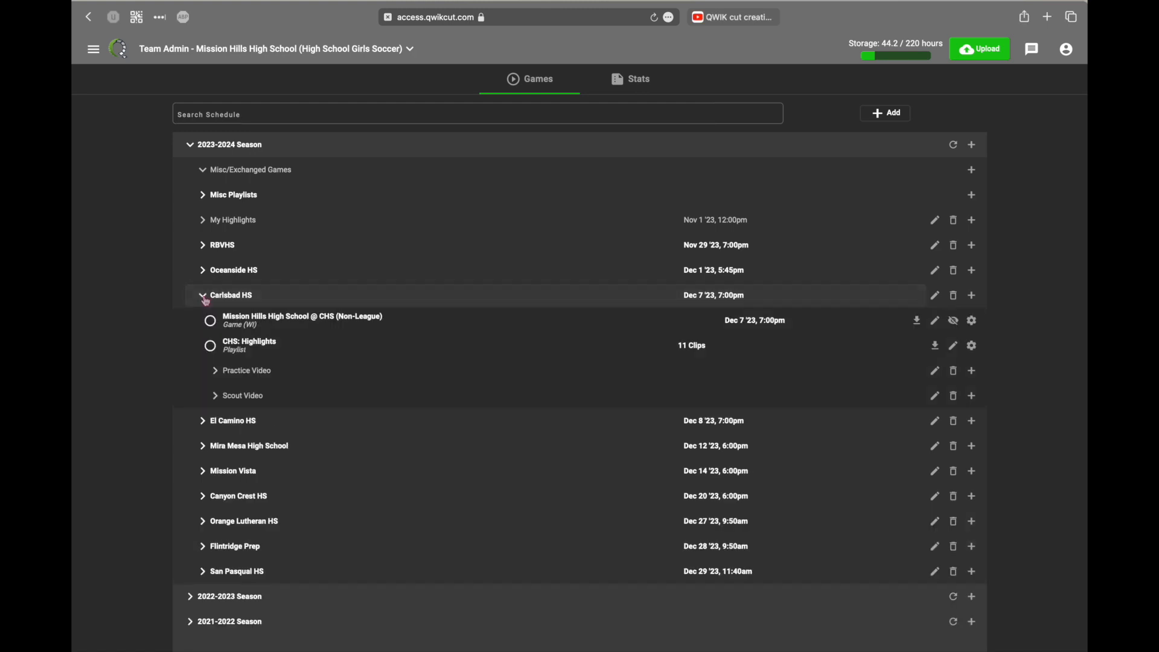
{"action": "left_click", "coordinate": [261, 325]}
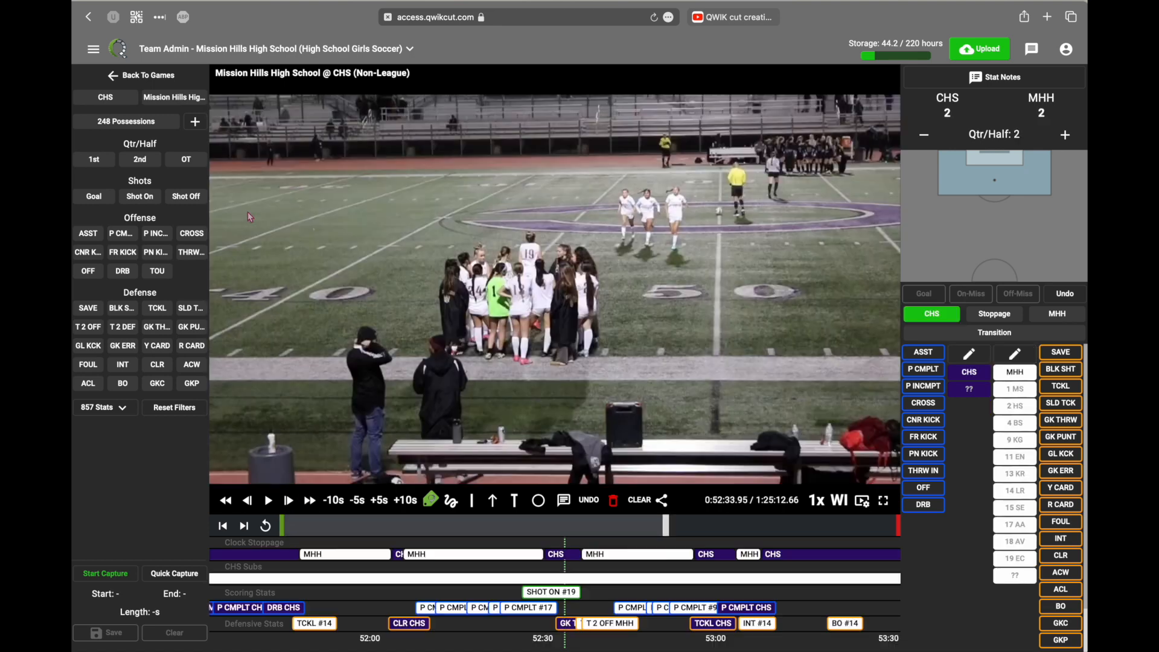
{"action": "left_click", "coordinate": [250, 217]}
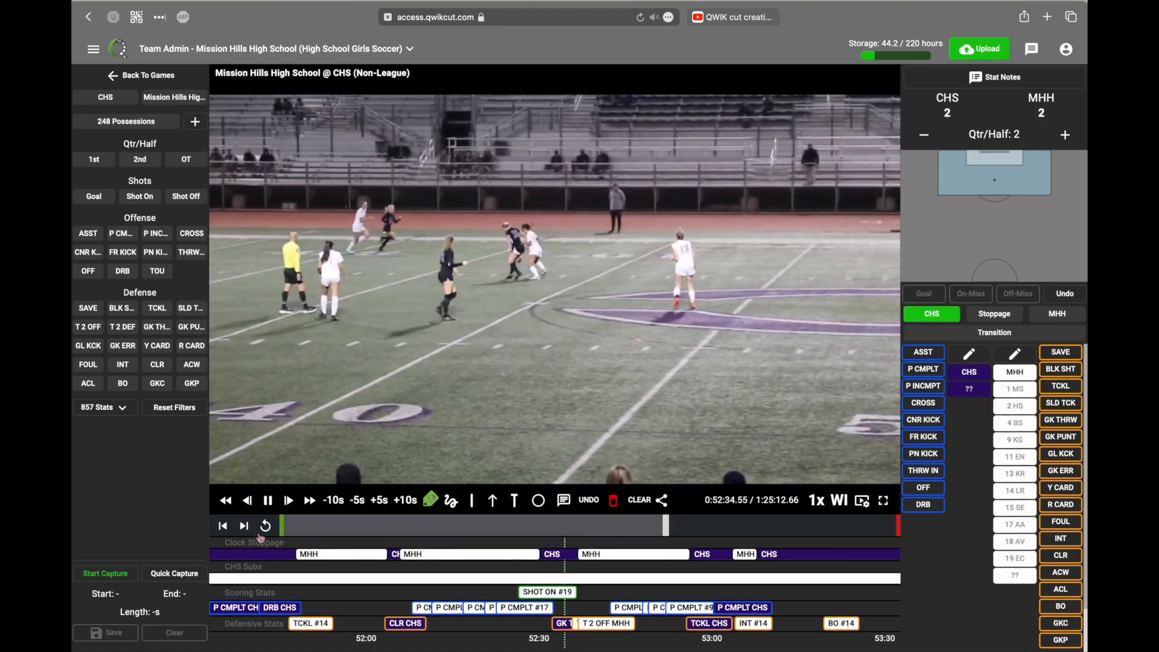
{"action": "left_click", "coordinate": [259, 527]}
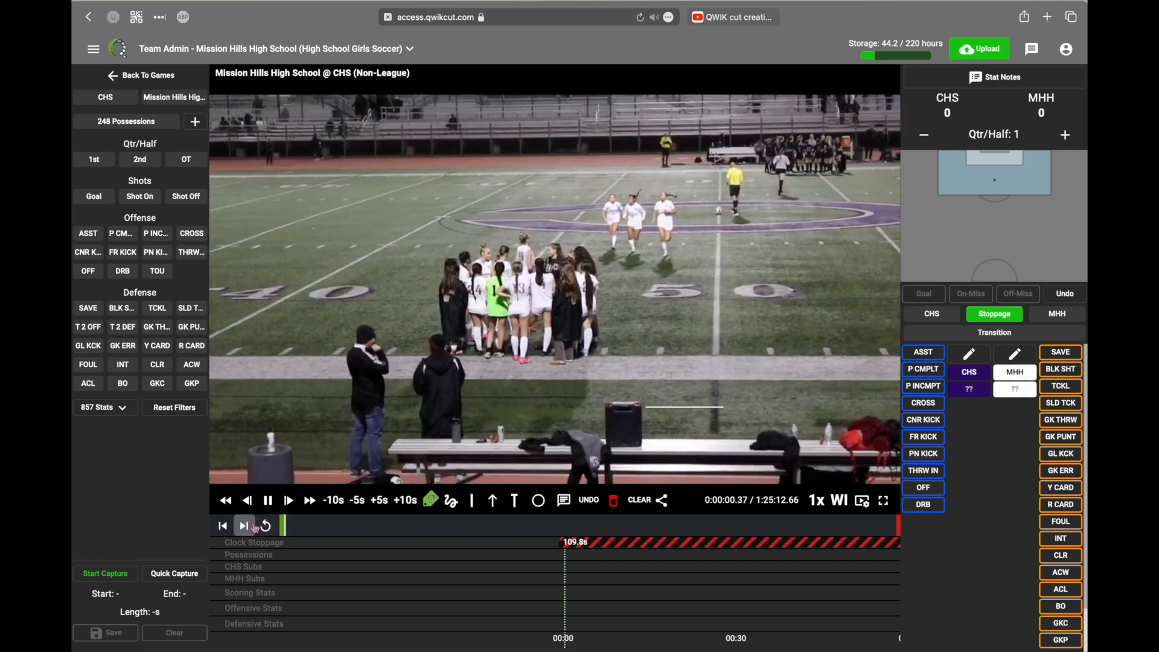
{"action": "left_click", "coordinate": [270, 502]}
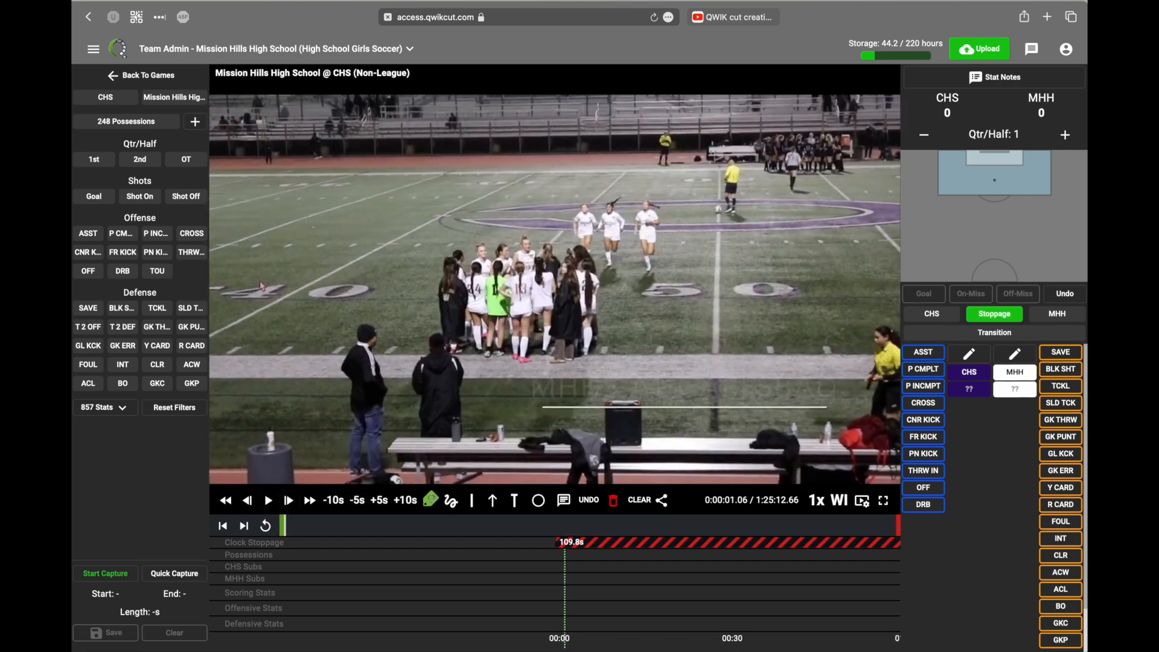
- Filter the game's stats to Mission Hills player #15's completed passes and tackles
{"action": "left_click", "coordinate": [171, 102]}
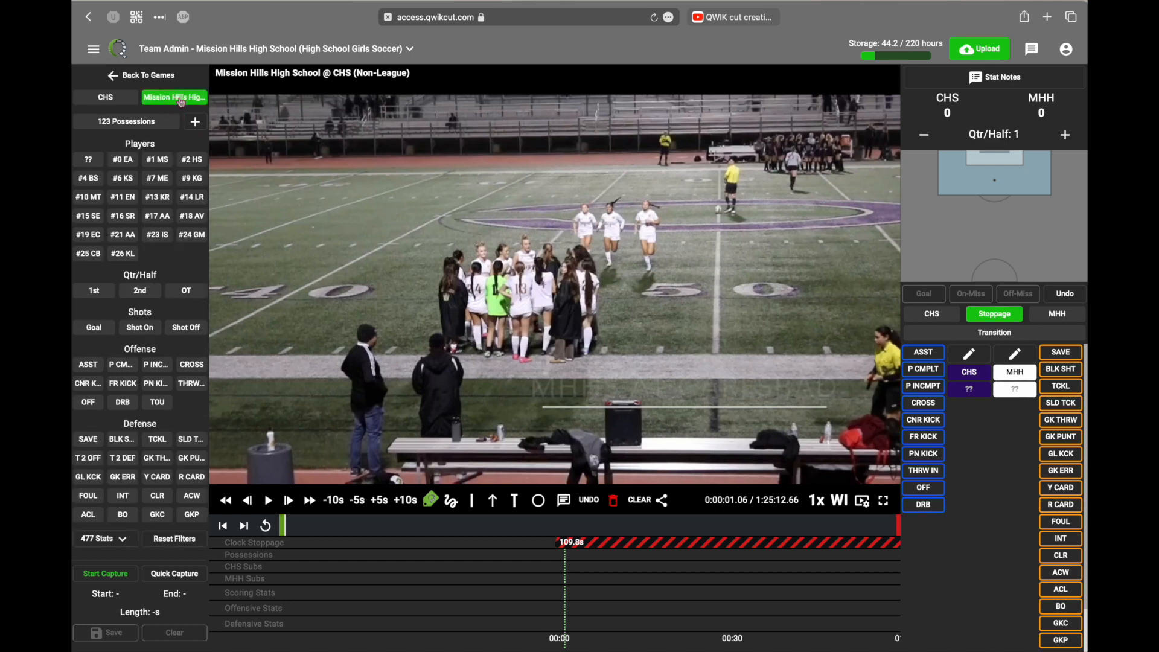
{"action": "left_click", "coordinate": [88, 217]}
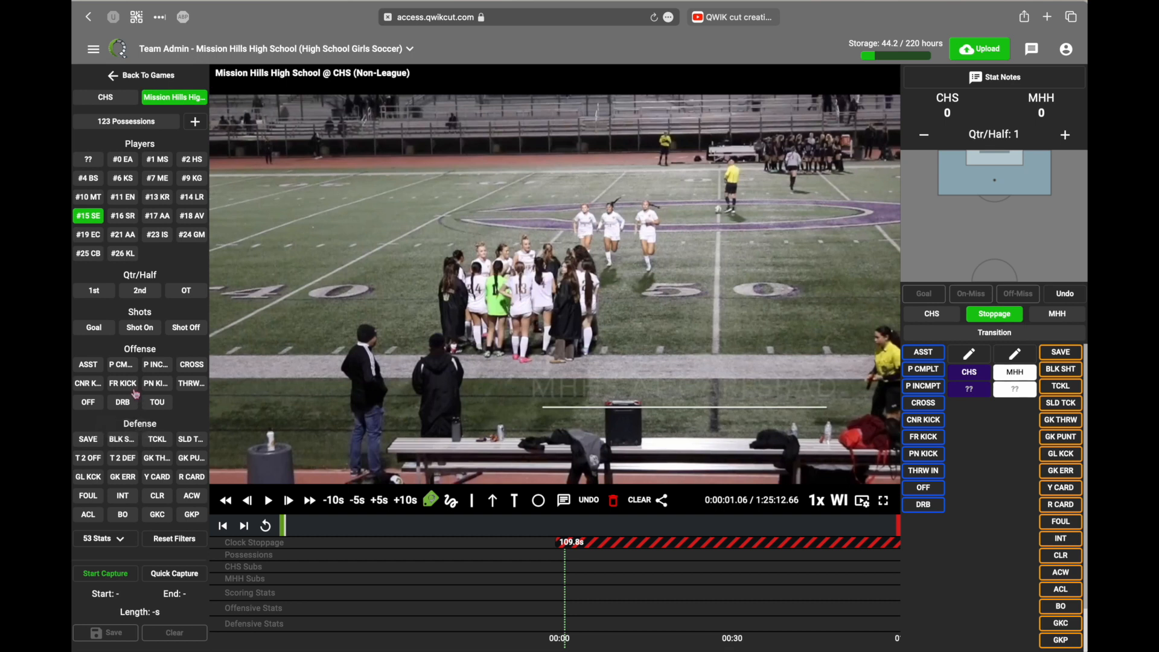
{"action": "left_click", "coordinate": [120, 364]}
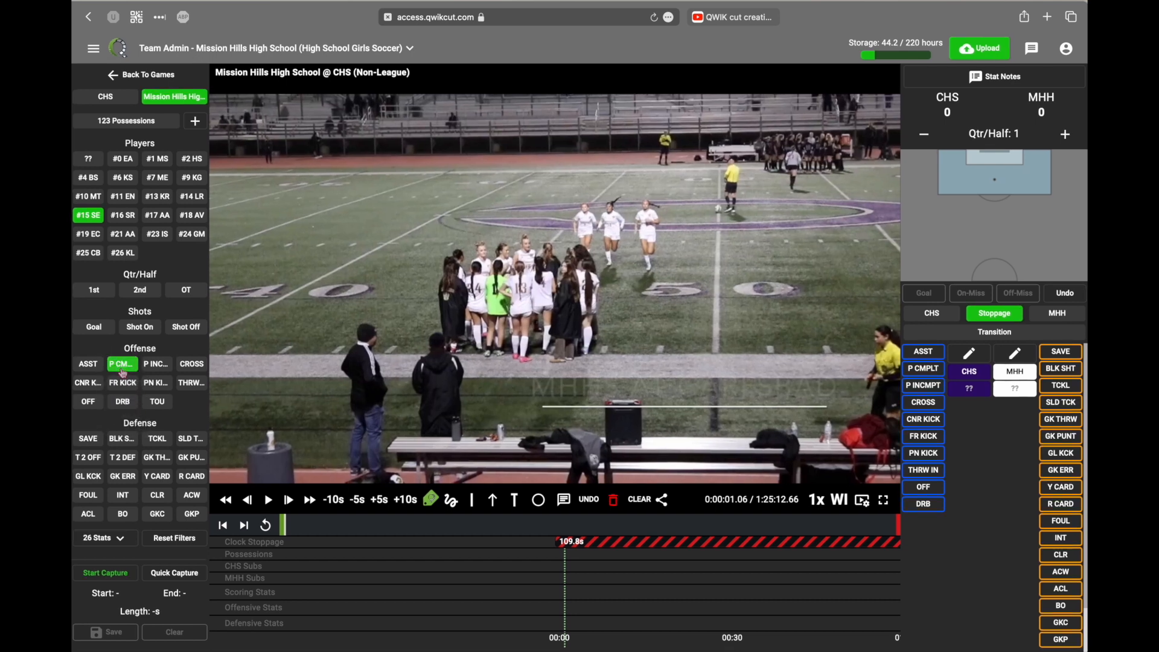
{"action": "left_click", "coordinate": [159, 440]}
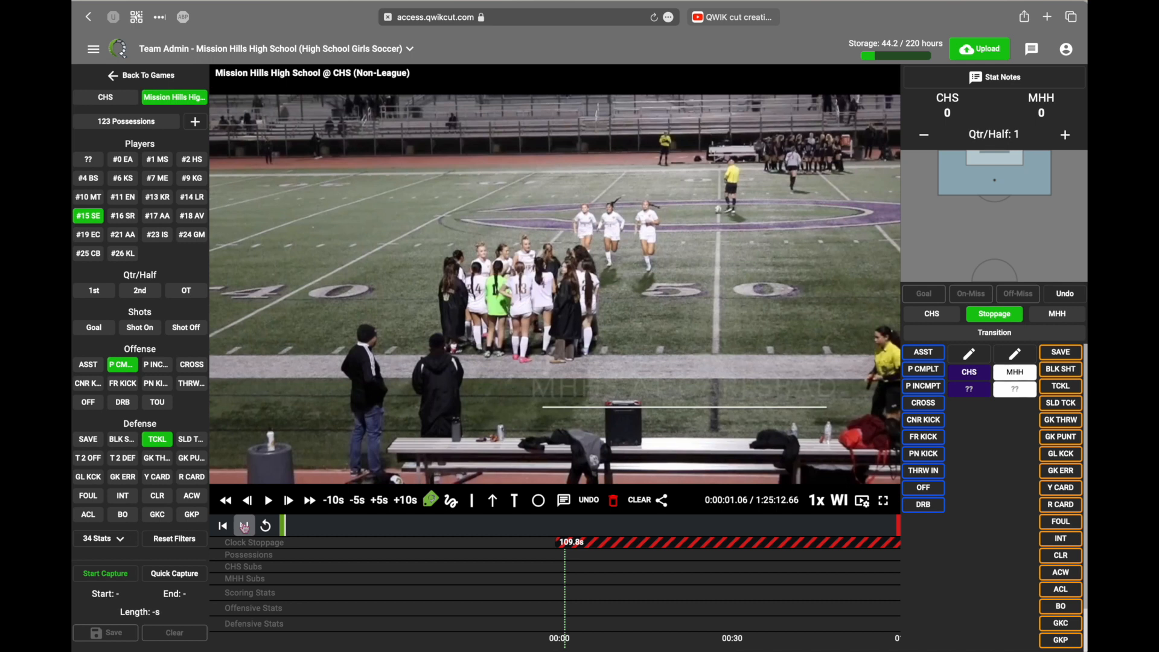
- Skip forward through player #15's filtered plays in the first half and review the footage
{"action": "left_click", "coordinate": [243, 526]}
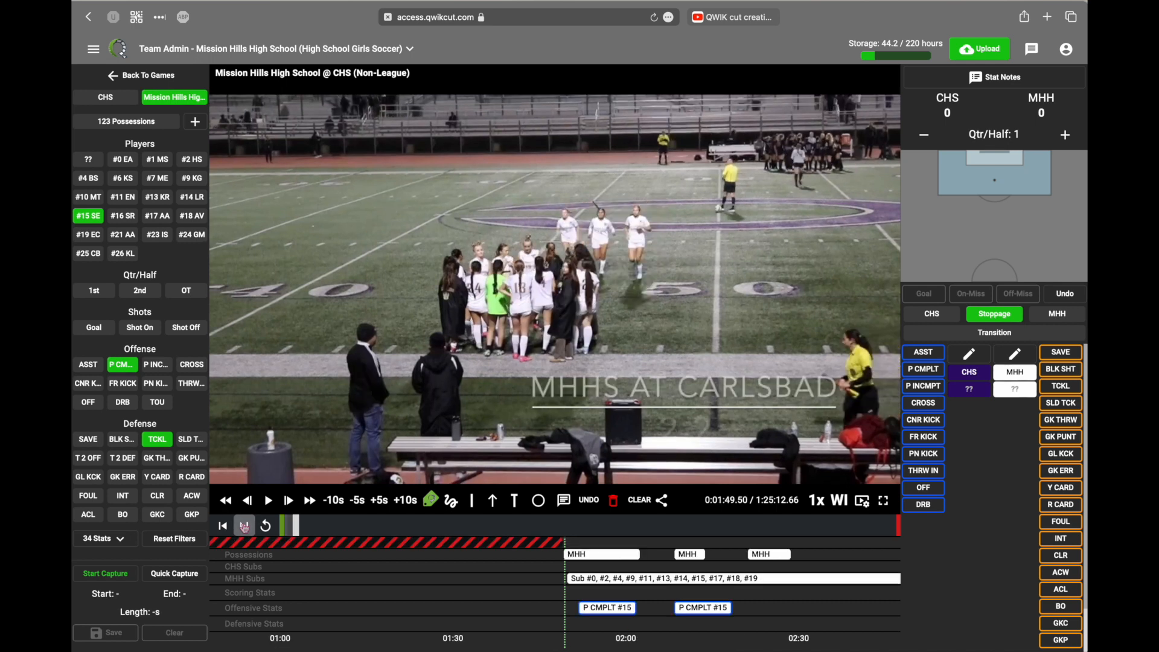
{"action": "left_click", "coordinate": [244, 526]}
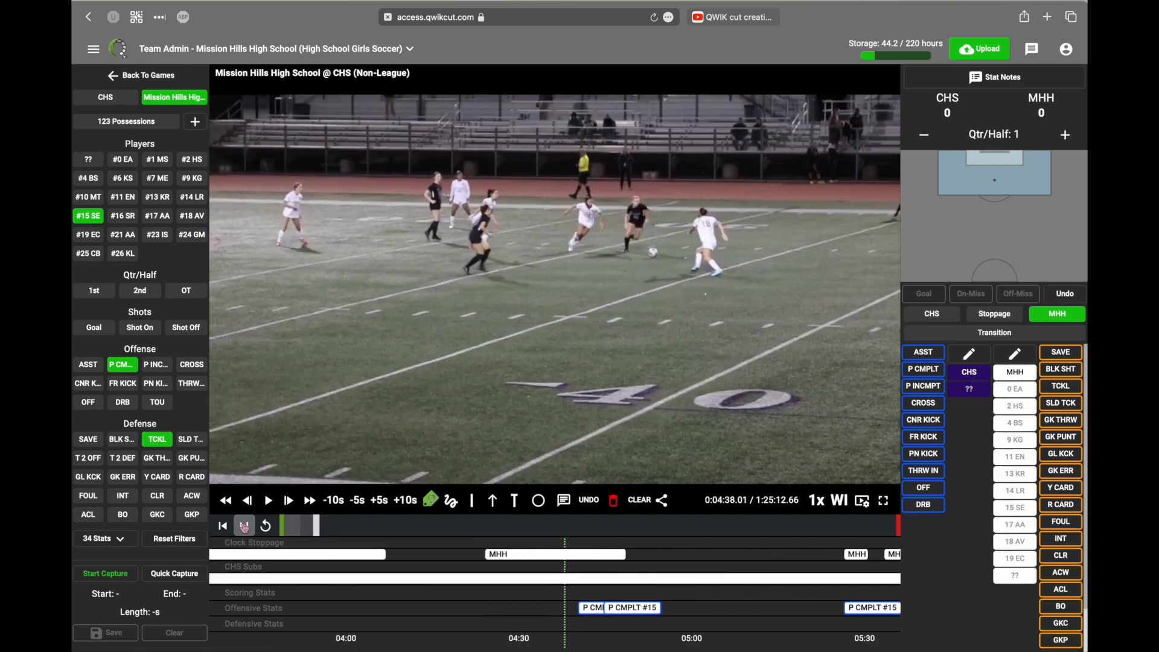
{"action": "left_click", "coordinate": [243, 526]}
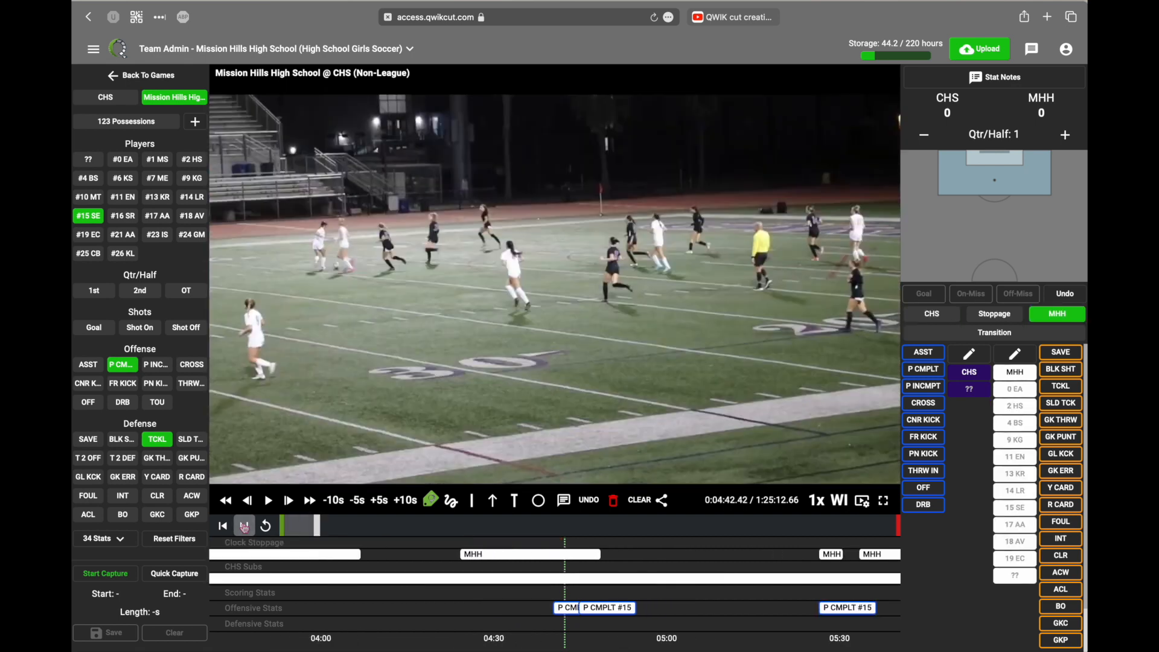
{"action": "left_click", "coordinate": [244, 526]}
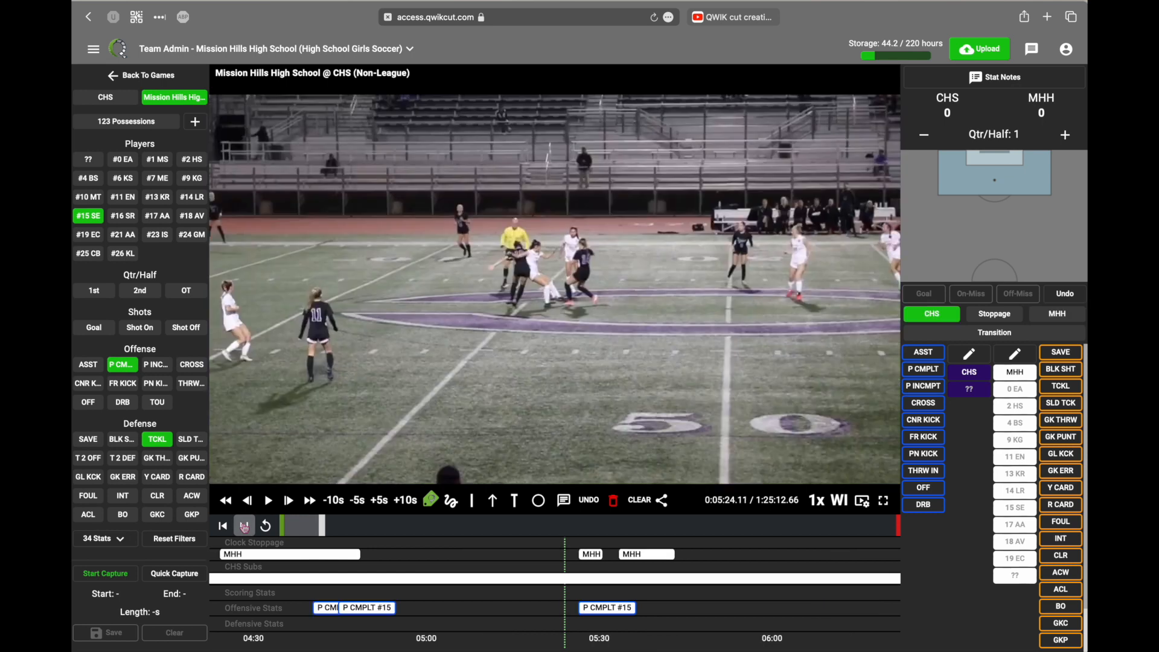
{"action": "left_click", "coordinate": [243, 527]}
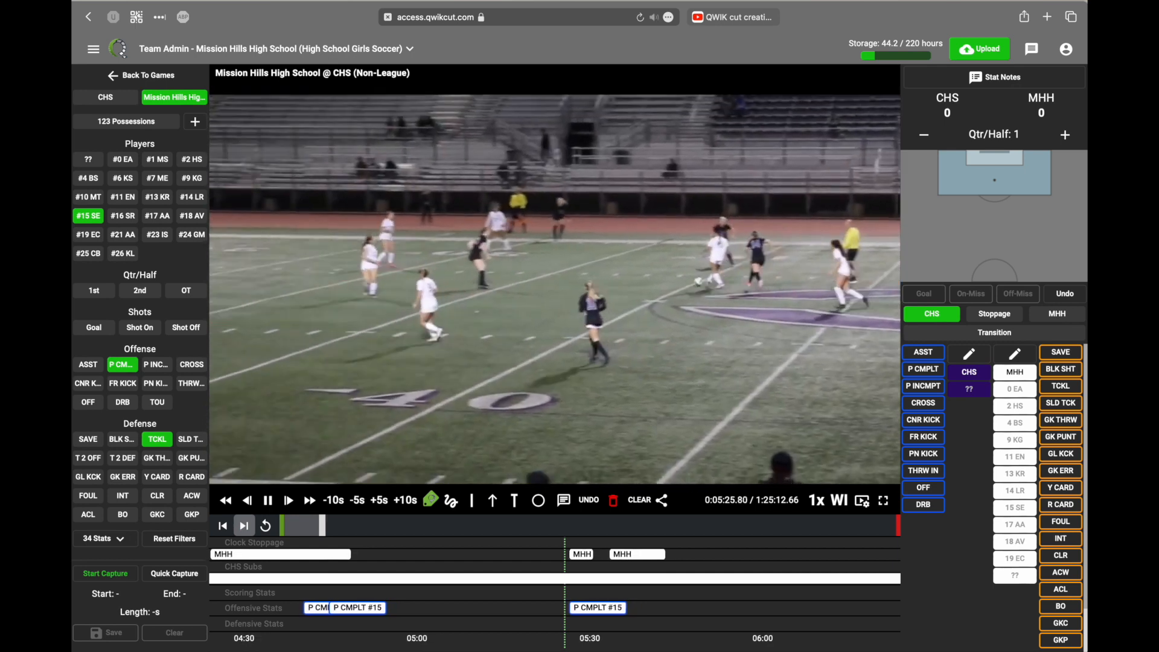
{"action": "key", "text": "space"}
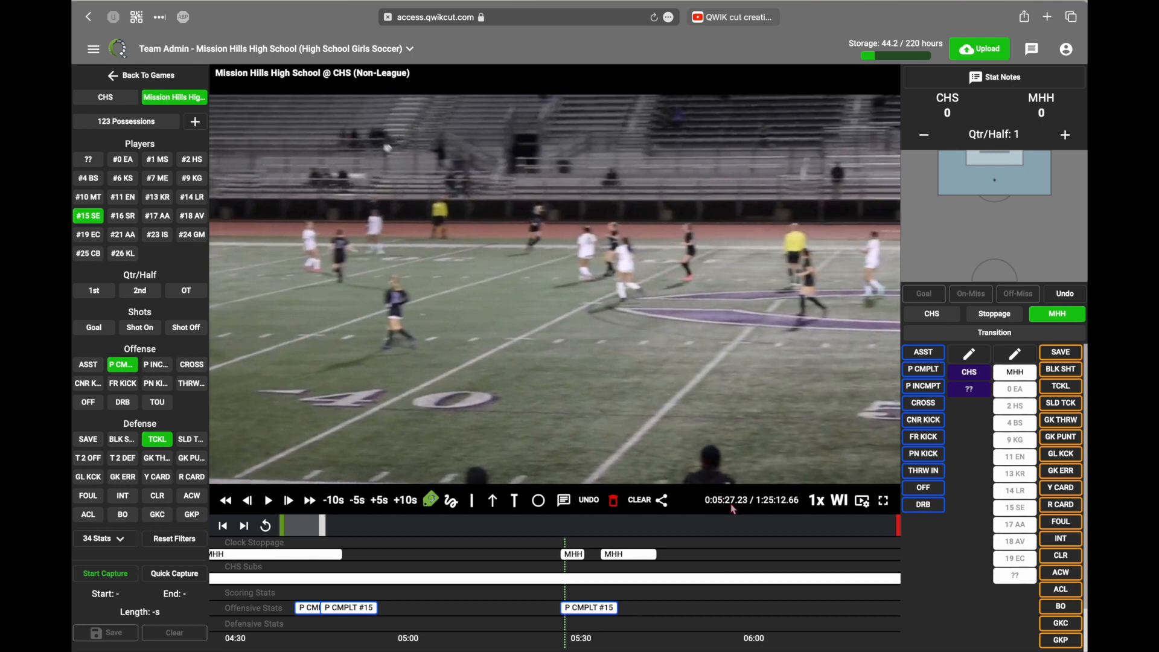
- Move the game video to about 52:29, shortly before player #15's tackle in the second half
{"action": "left_click", "coordinate": [325, 530]}
{"action": "left_click_drag", "start_coordinate": [325, 529], "coordinate": [665, 547]}
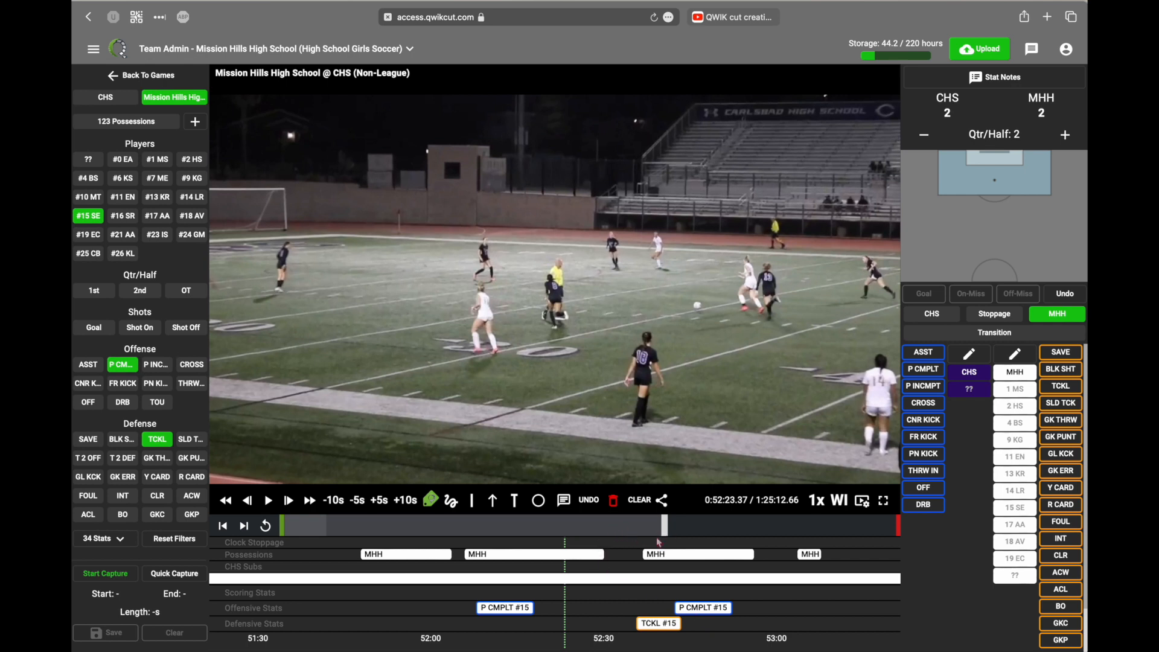
{"action": "key", "text": "space"}
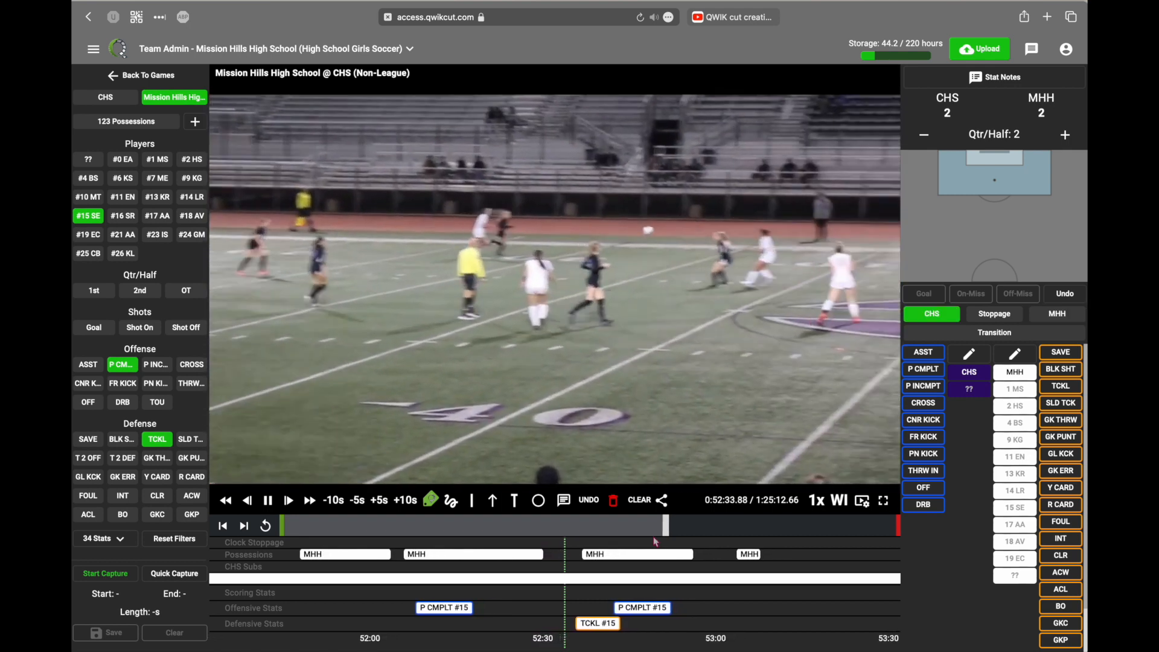
{"action": "key", "text": "space"}
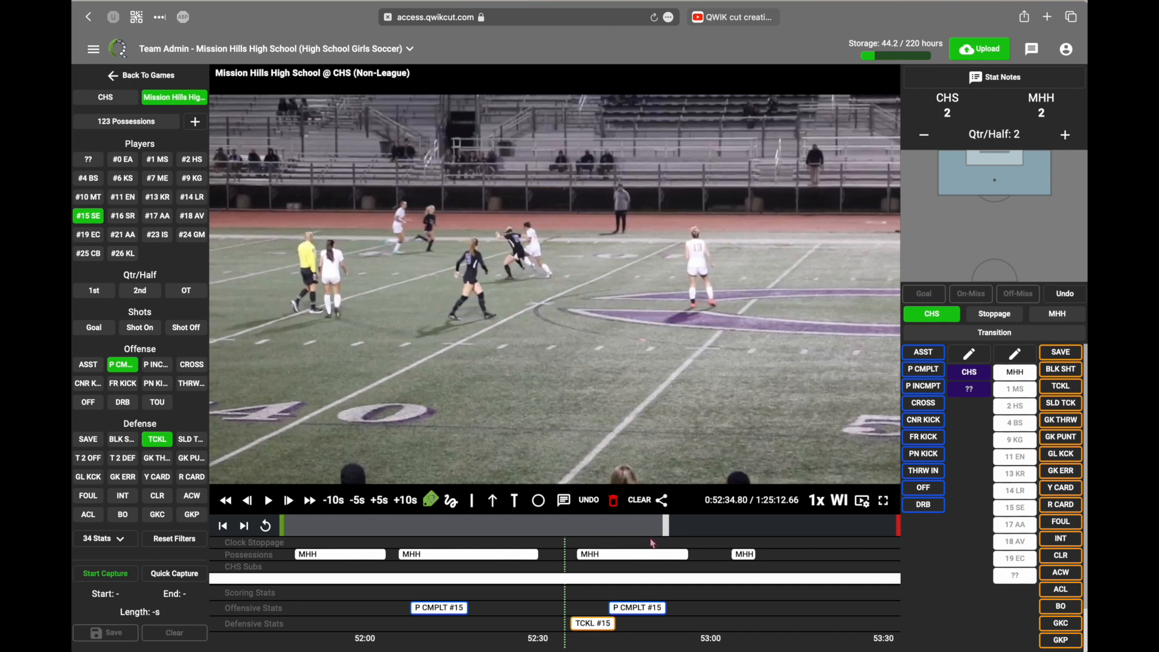
{"action": "left_click", "coordinate": [361, 507]}
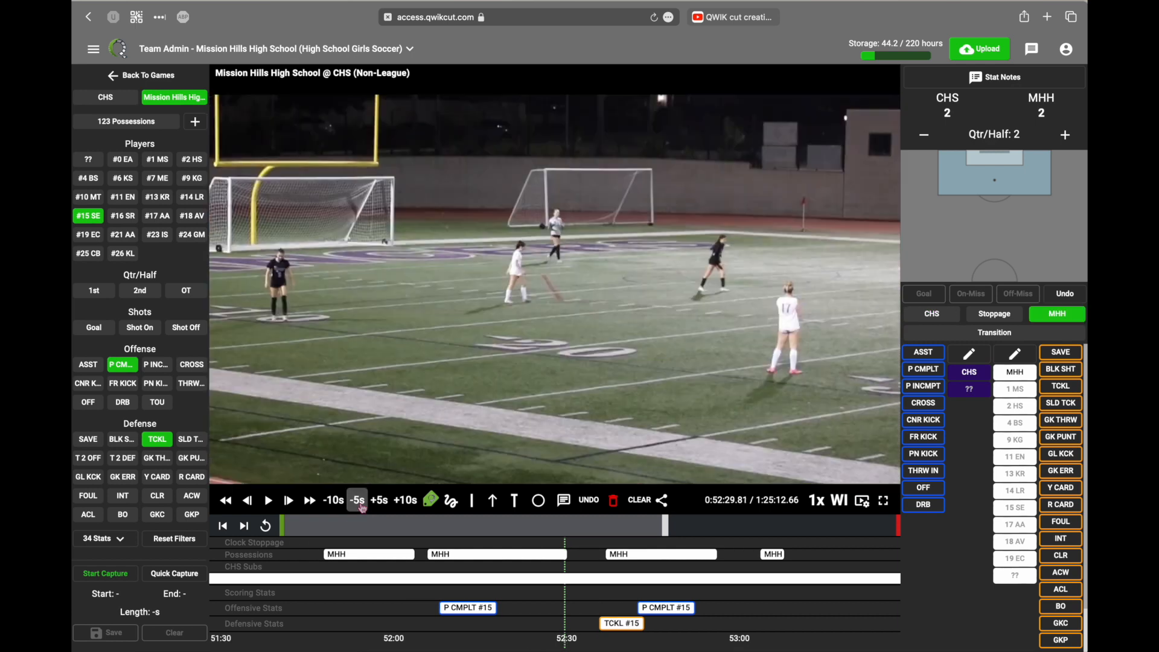
- Play the footage and capture player #15's tackle as a clip from about 3152 s to 3165.8 s
{"action": "key", "text": "space"}
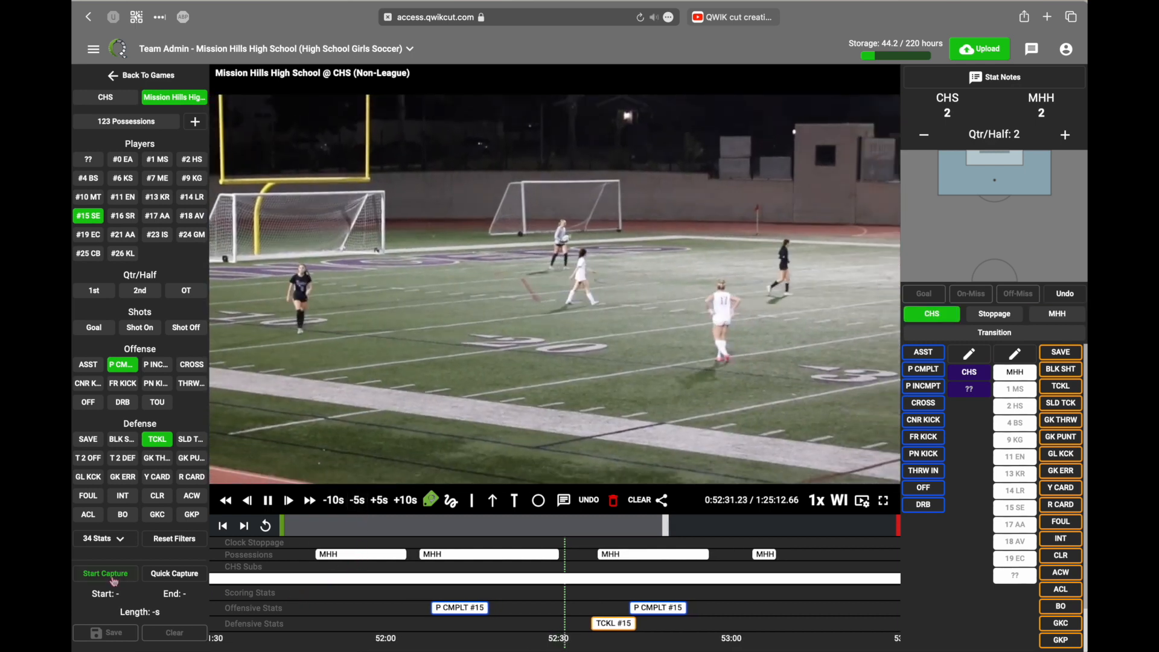
{"action": "left_click", "coordinate": [111, 575]}
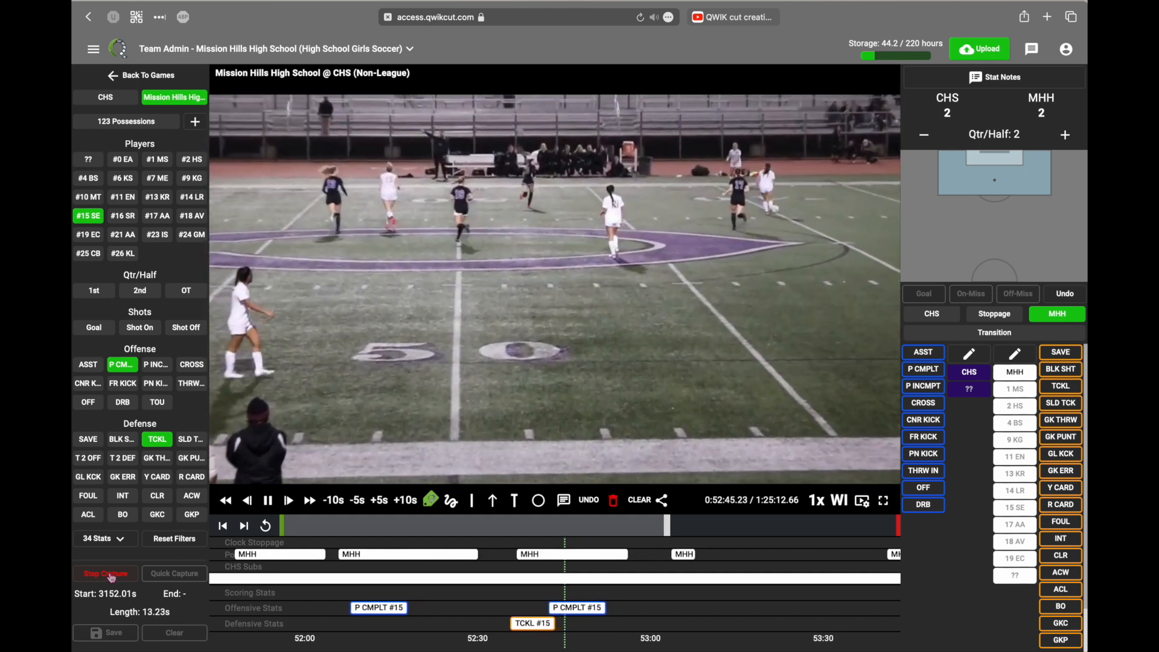
{"action": "left_click", "coordinate": [110, 577]}
{"action": "key", "text": "space"}
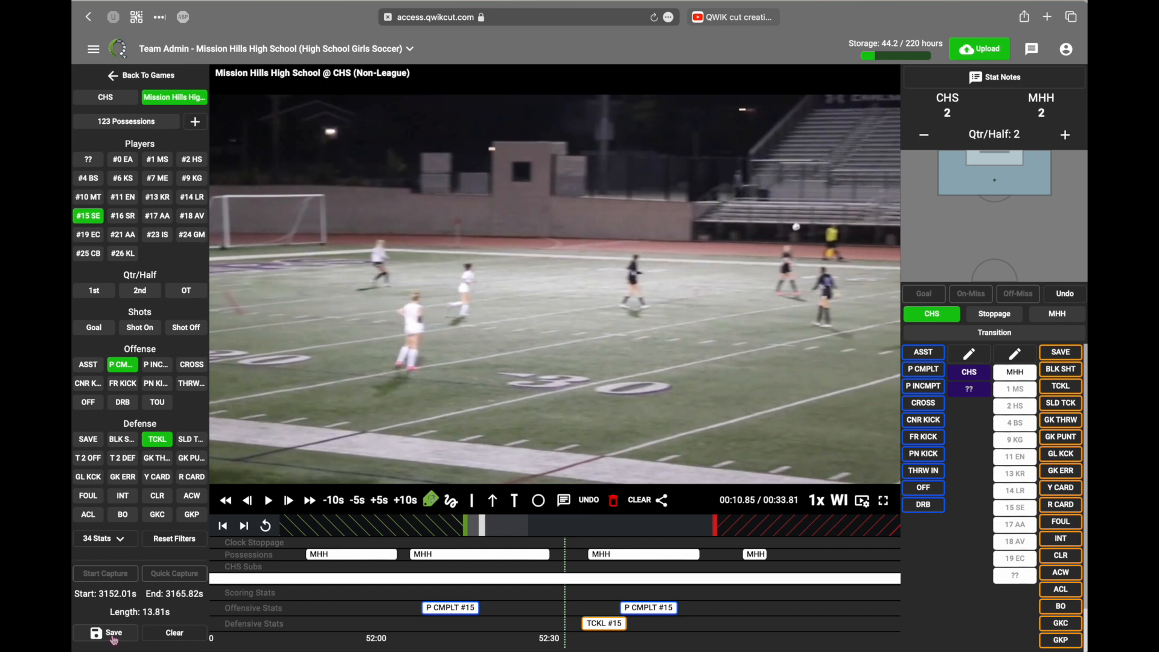
- Save the captured clip with the tag "CHS: Tackle" to the existing "SAVI clips" playlist under Misc Playlists
{"action": "left_click", "coordinate": [114, 637]}
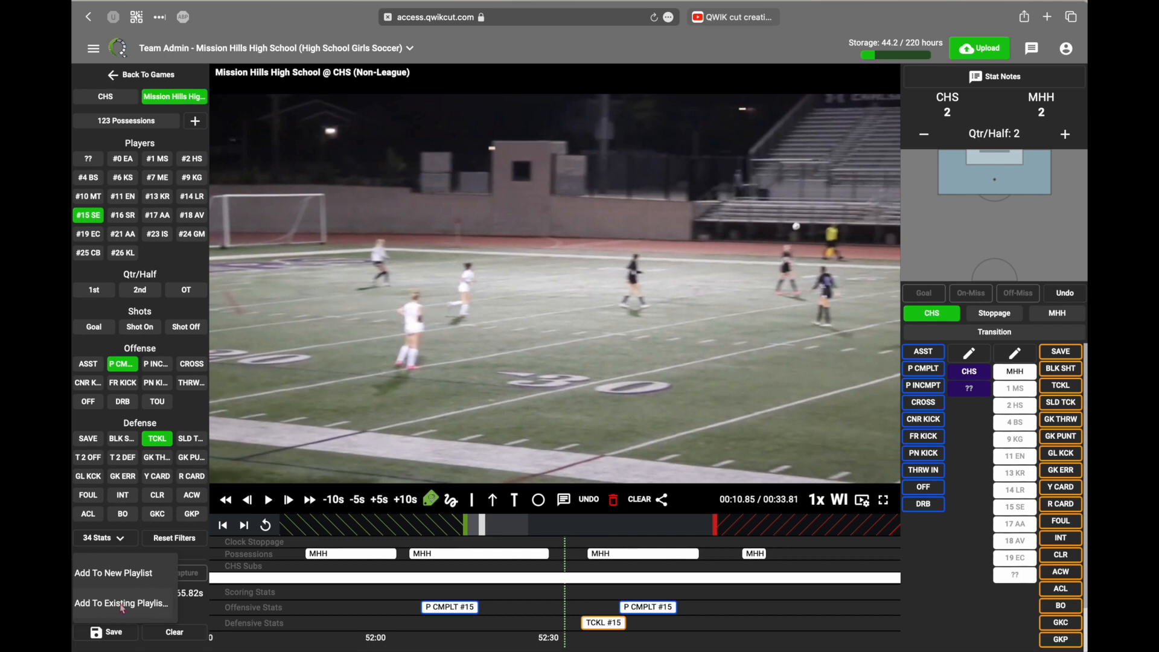
{"action": "left_click", "coordinate": [123, 606]}
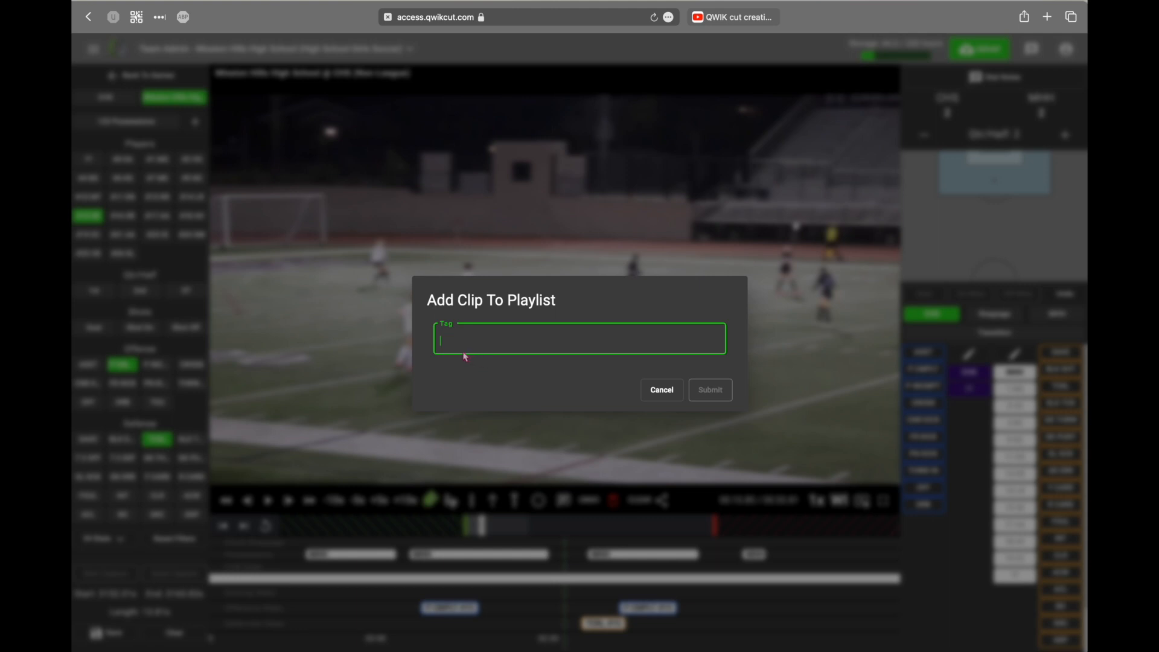
{"action": "type", "text": "CHS"}
{"action": "type", "text": "Tackle"}
{"action": "left_click", "coordinate": [711, 390]}
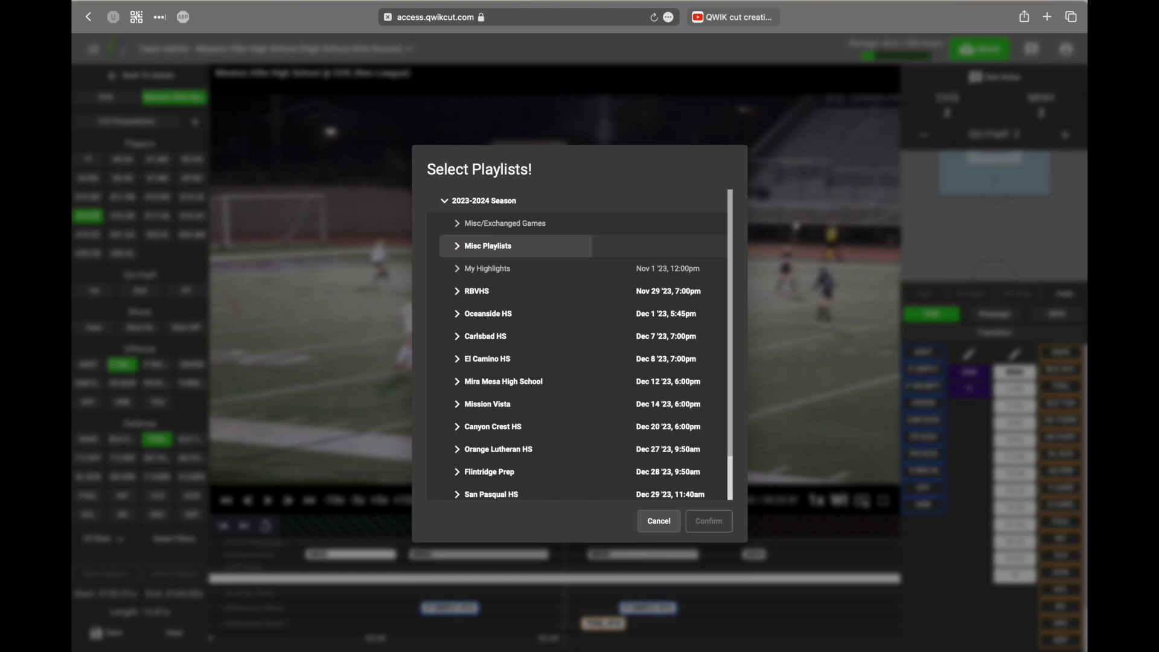
{"action": "left_click", "coordinate": [459, 251]}
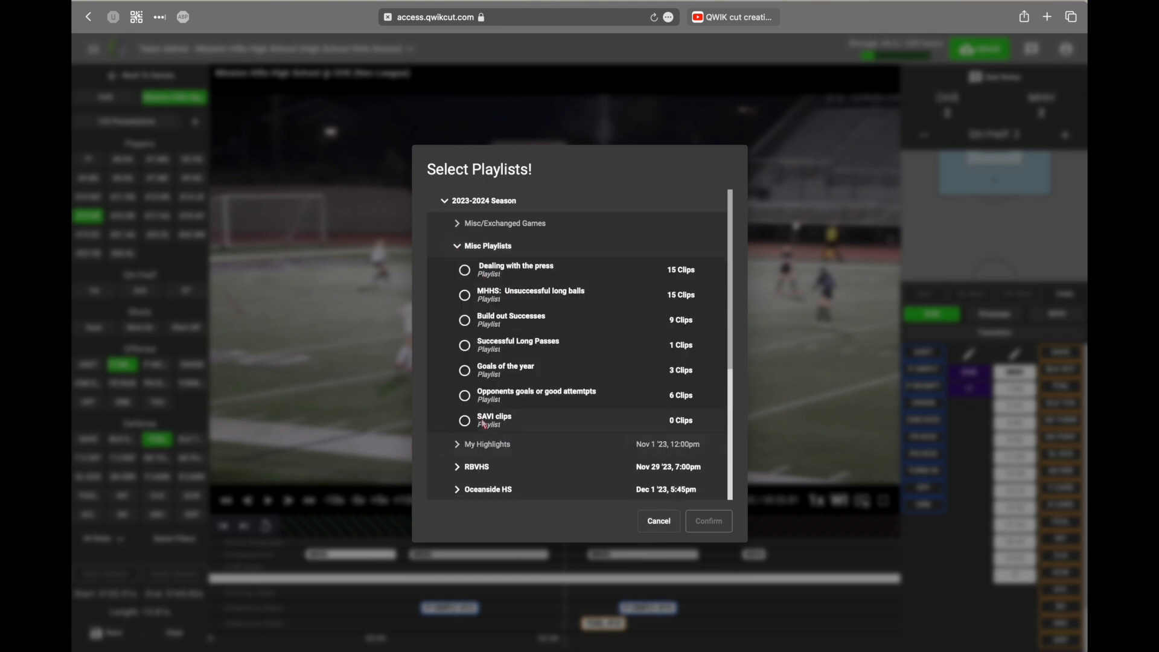
{"action": "left_click", "coordinate": [501, 425]}
{"action": "left_click", "coordinate": [710, 522]}
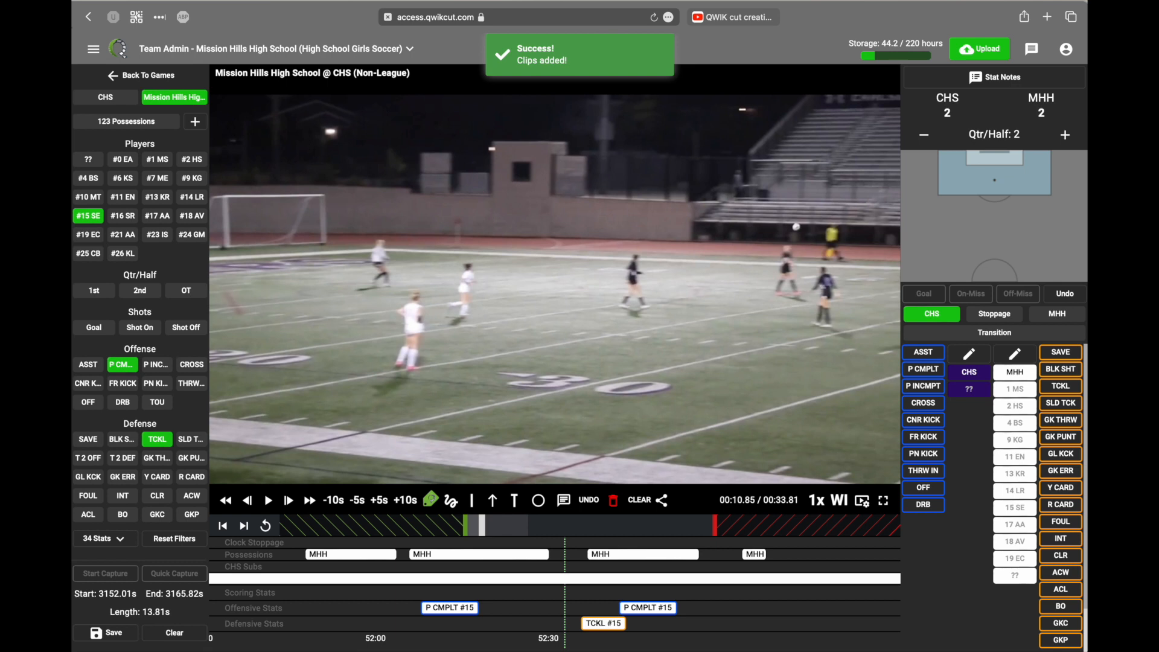
- Open the "SAVI clips" playlist from the team's video library and play back its tackle clip
{"action": "left_click", "coordinate": [93, 49]}
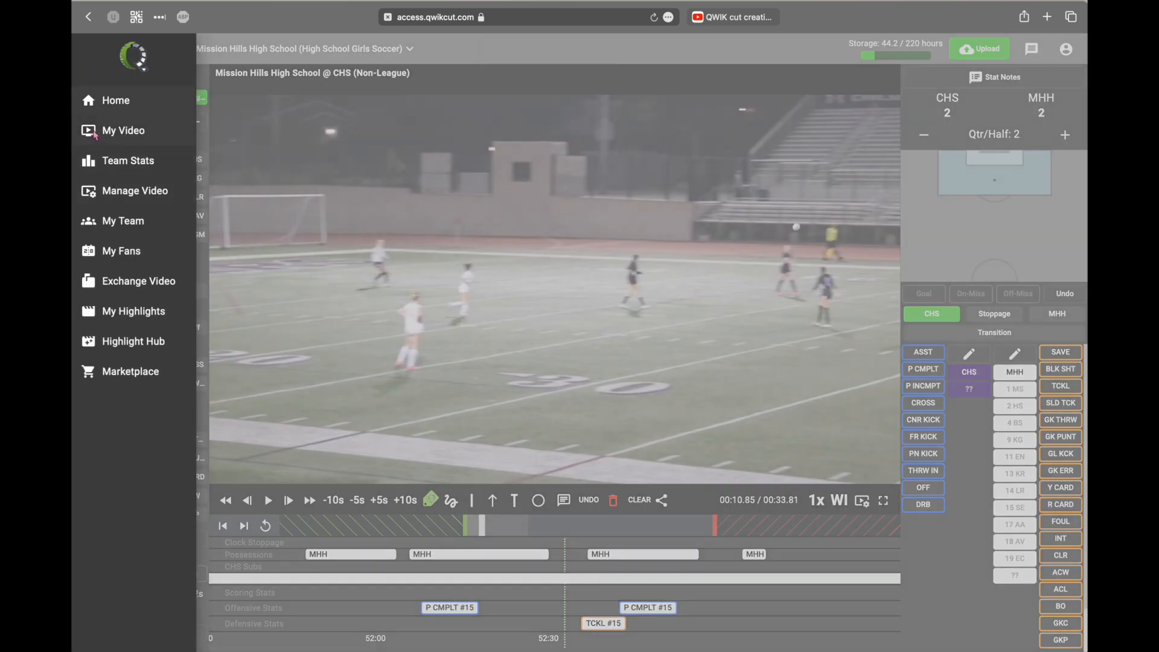
{"action": "left_click", "coordinate": [95, 131]}
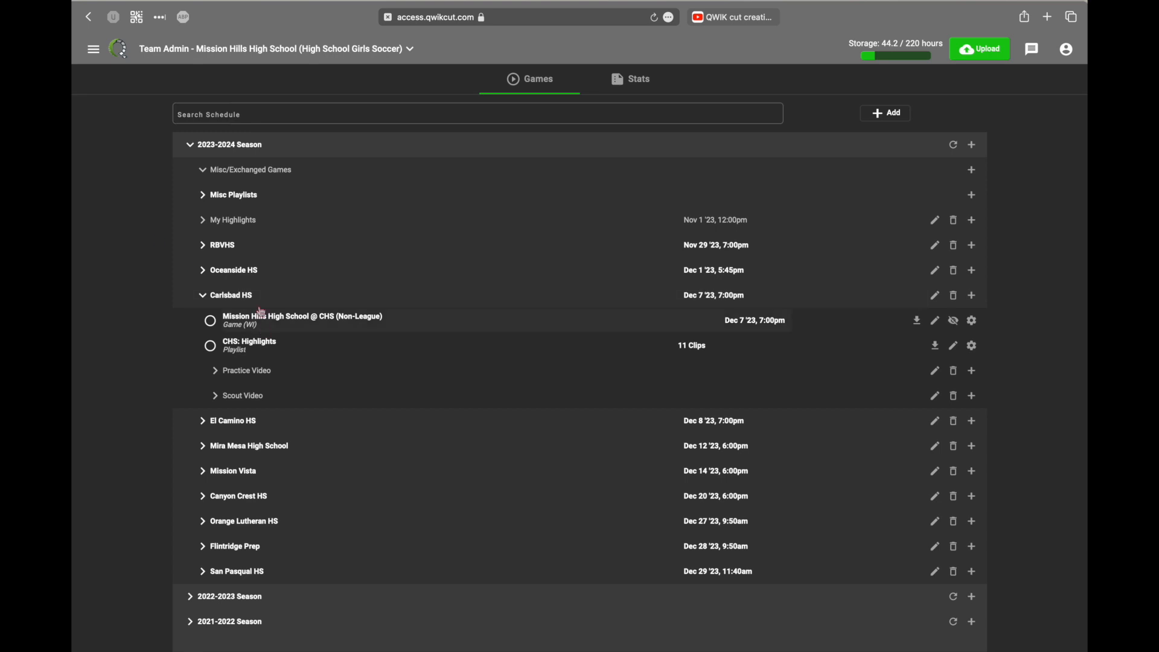
{"action": "left_click", "coordinate": [204, 295]}
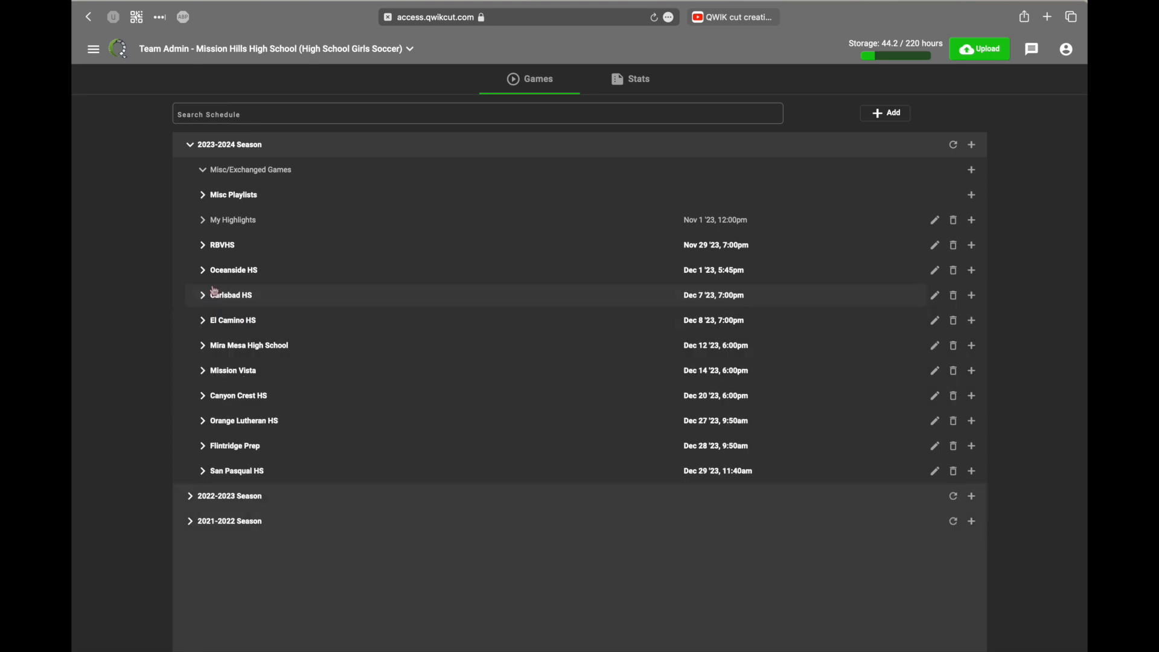
{"action": "left_click", "coordinate": [202, 199]}
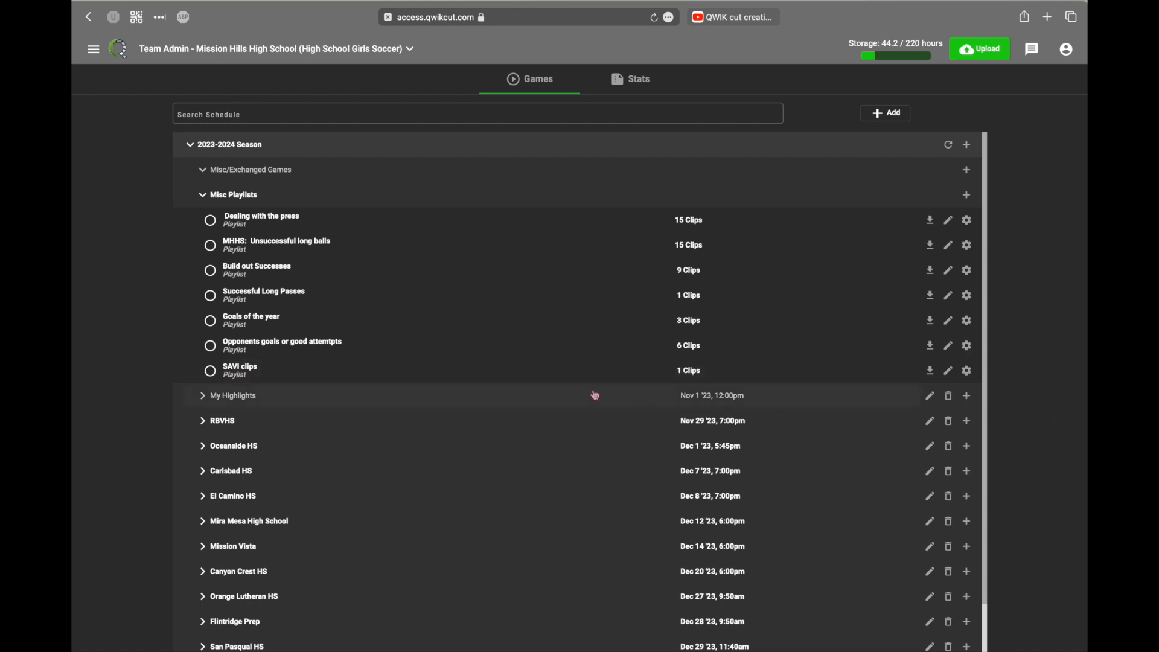
{"action": "left_click", "coordinate": [241, 369]}
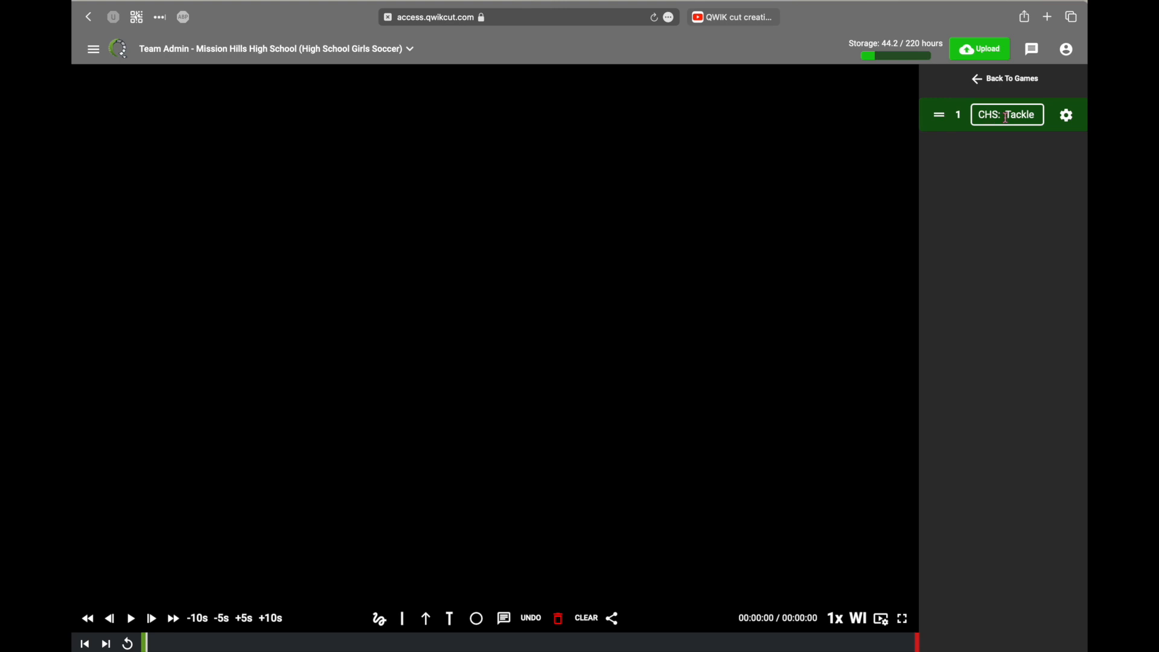
{"action": "left_click", "coordinate": [939, 116]}
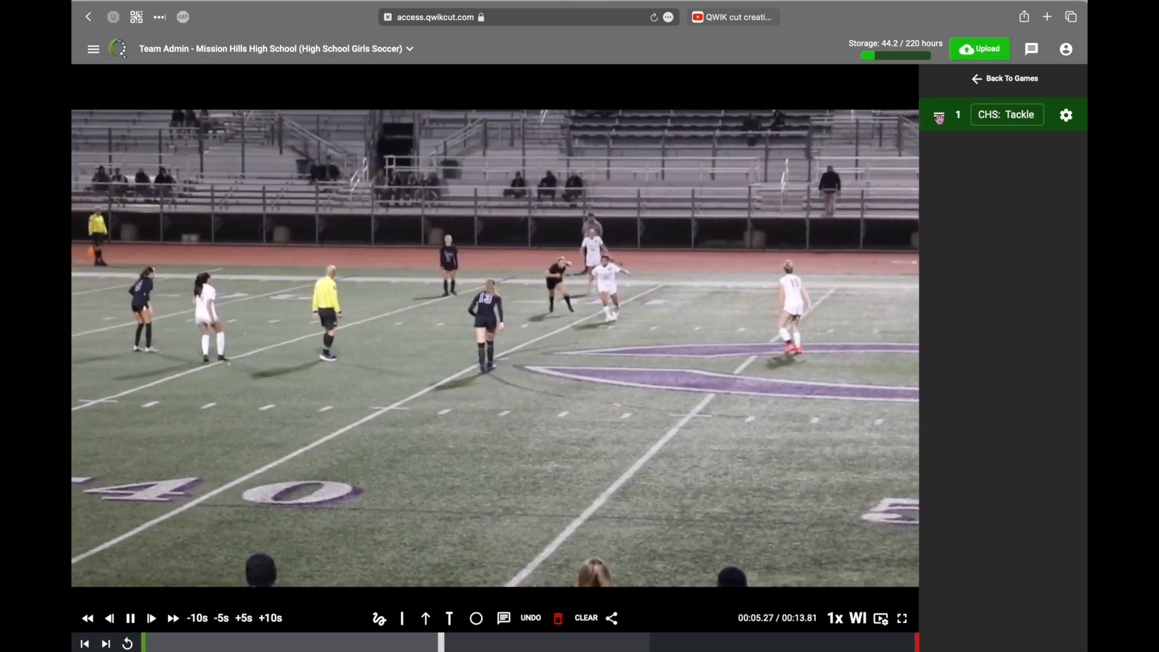
{"action": "key", "text": "space"}
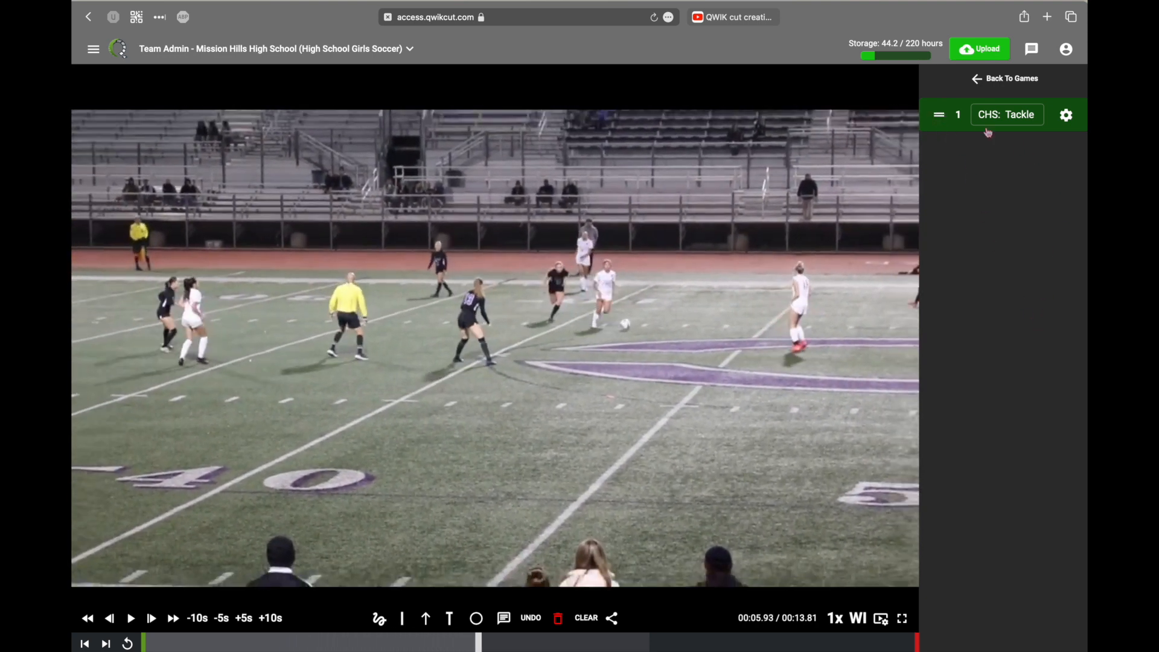
- Return to the games list and open the Mission Hills High School @ El Camino HS game
{"action": "left_click", "coordinate": [969, 80]}
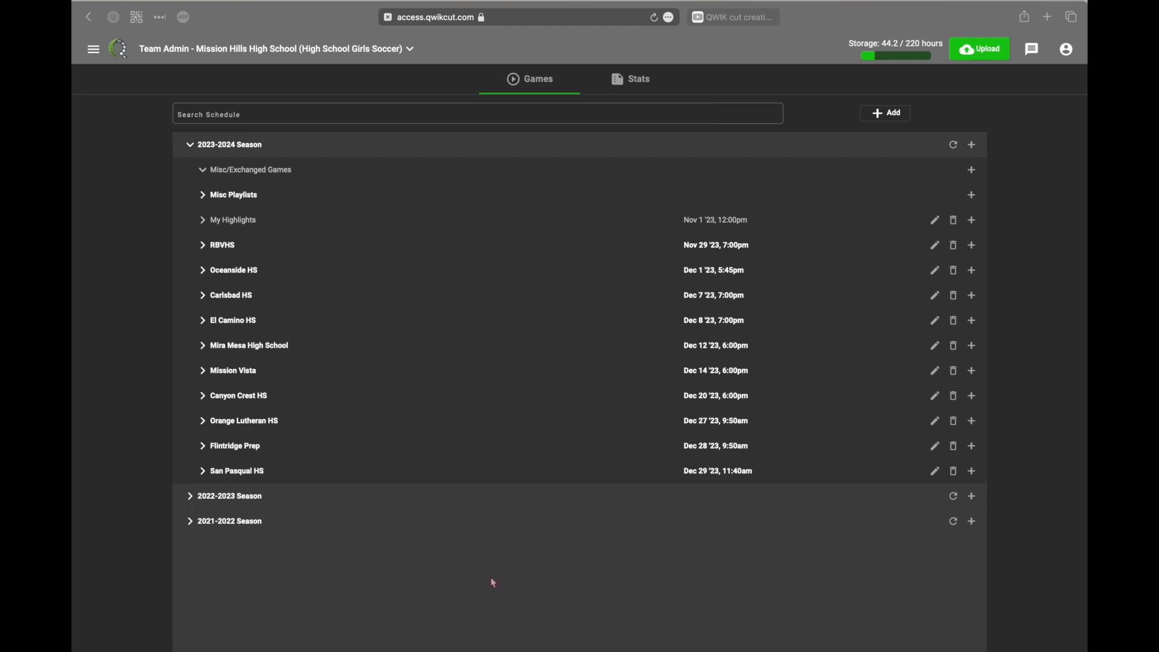
{"action": "left_click", "coordinate": [204, 322]}
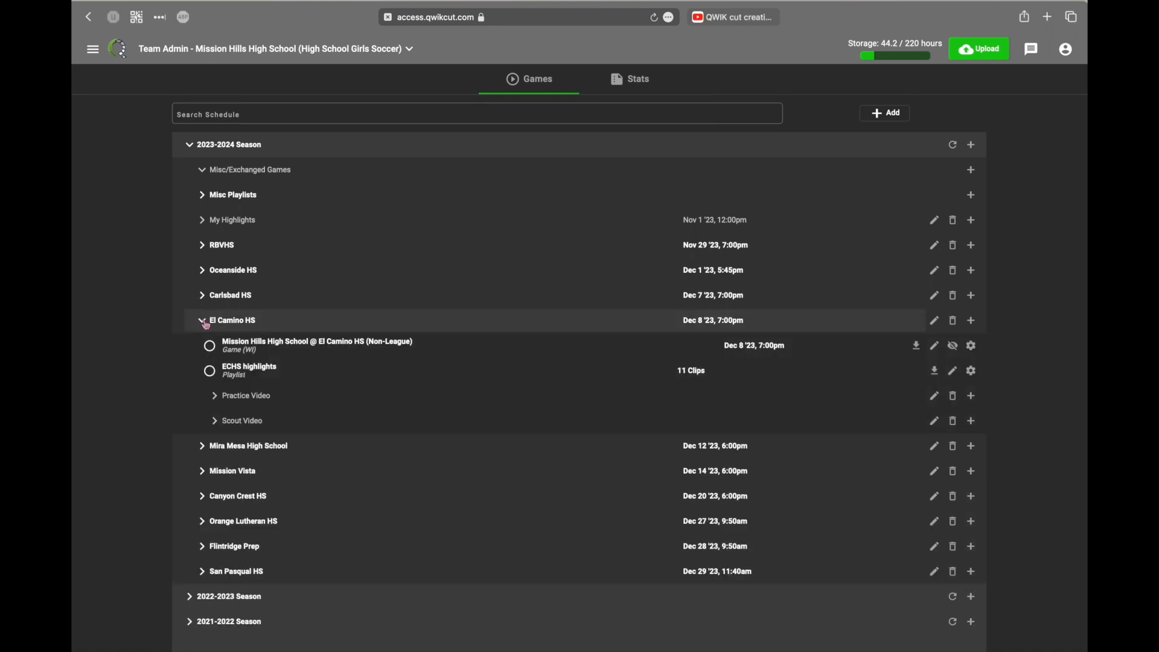
{"action": "left_click", "coordinate": [262, 349]}
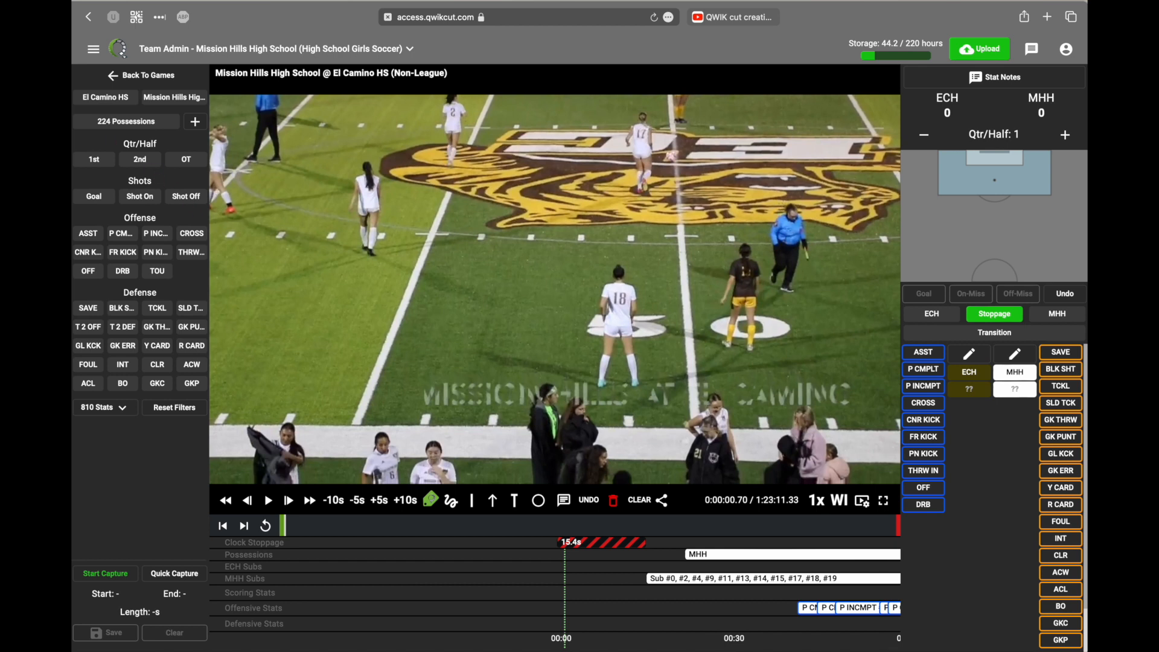
- Filter the El Camino game's stats to Mission Hills player #15's completed passes and tackles
{"action": "left_click", "coordinate": [178, 100]}
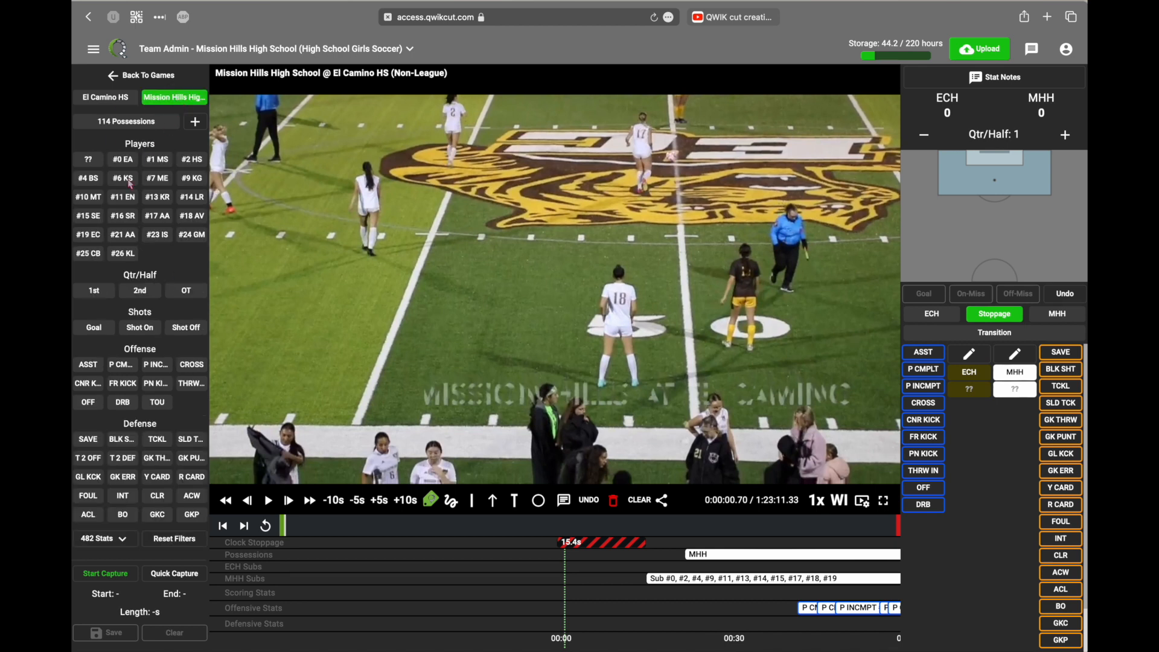
{"action": "left_click", "coordinate": [88, 218]}
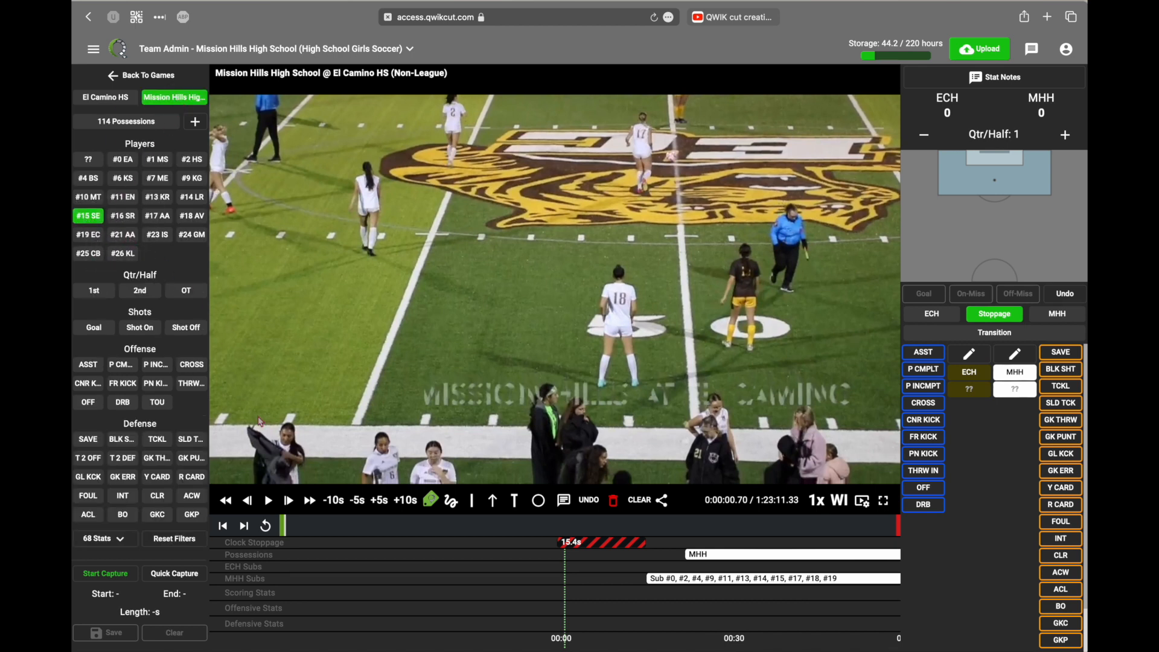
{"action": "left_click", "coordinate": [121, 366]}
{"action": "left_click", "coordinate": [157, 442]}
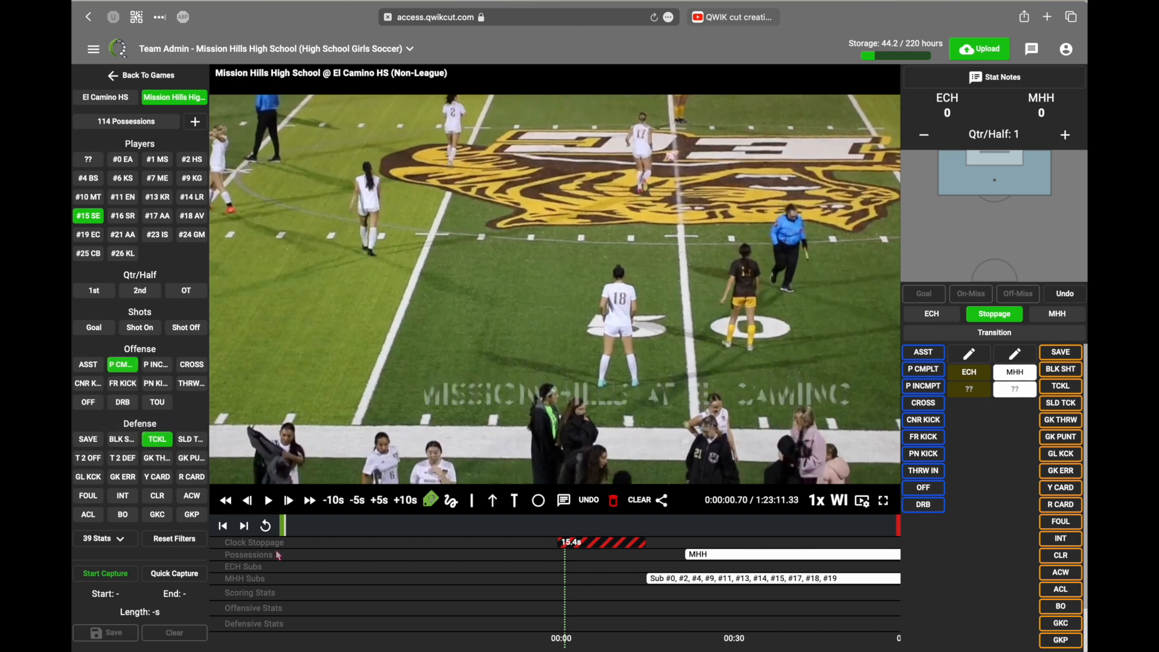
- Skip forward through player #15's first filtered plays in the El Camino game and review the footage
{"action": "left_click", "coordinate": [244, 526]}
{"action": "left_click", "coordinate": [244, 526]}
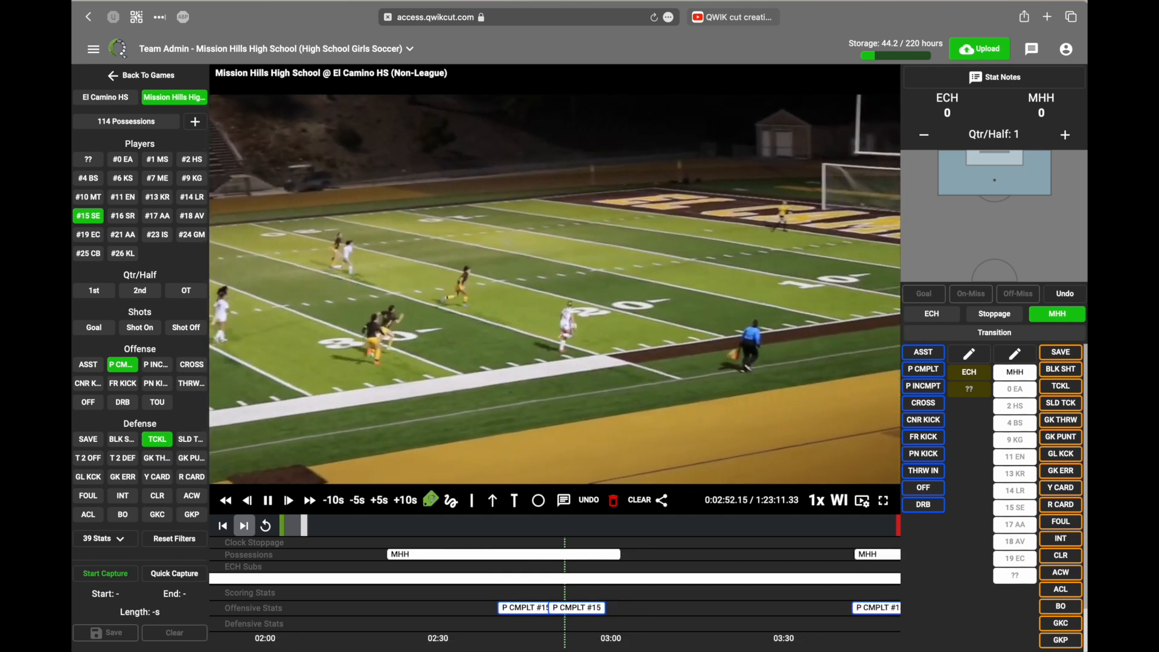
{"action": "key", "text": "space"}
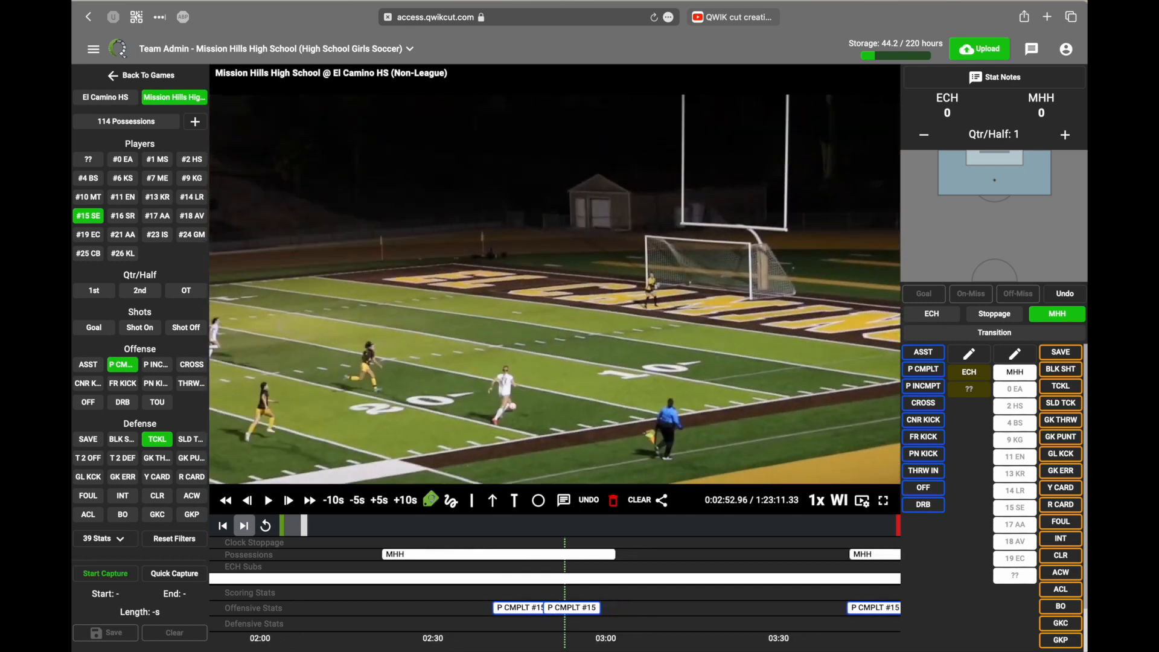
{"action": "left_click", "coordinate": [246, 529]}
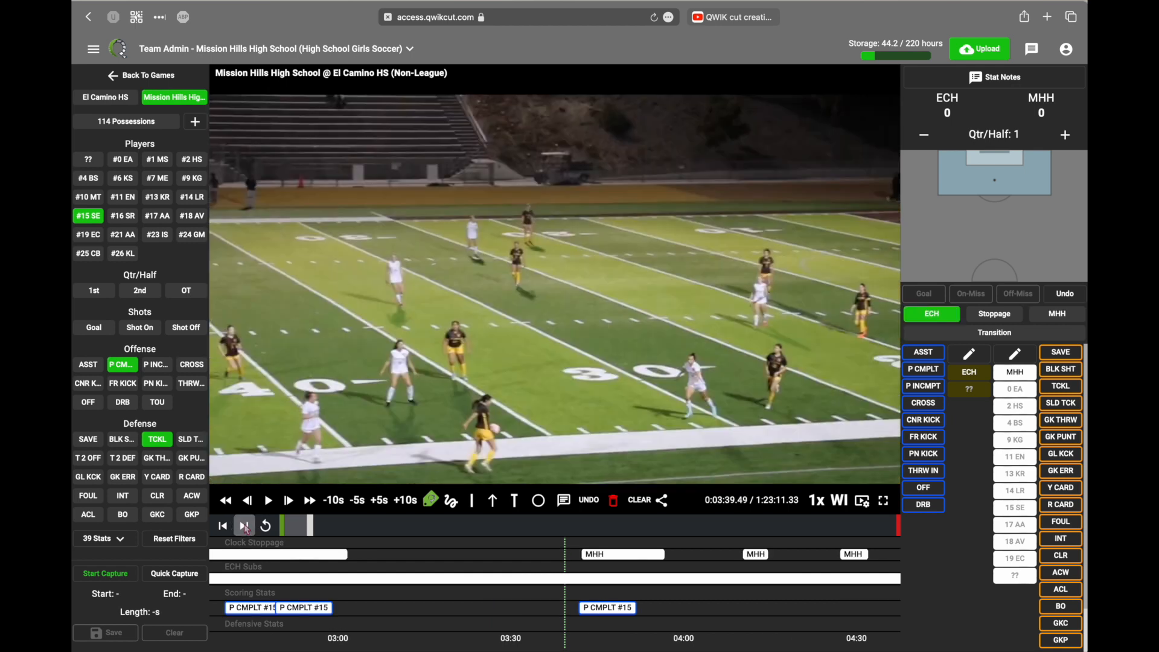
{"action": "left_click", "coordinate": [246, 526]}
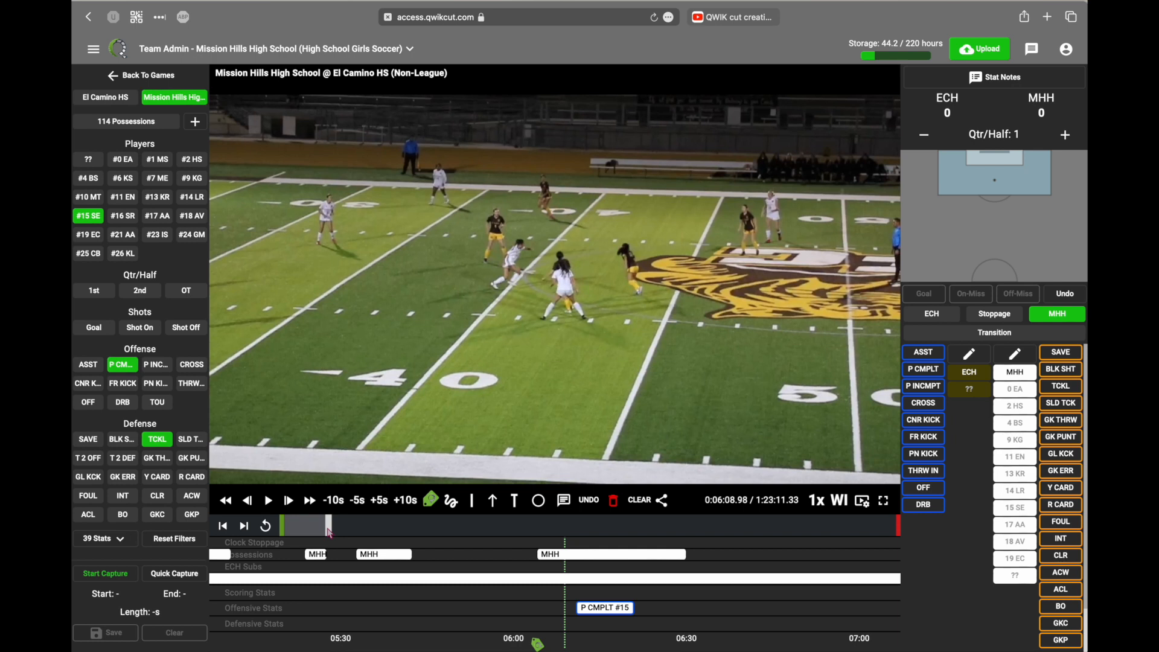
- Capture player #15's two consecutive completed passes around 18:00 as a clip from about 1066.8 s to 1089.1 s
{"action": "left_click_drag", "start_coordinate": [329, 531], "coordinate": [415, 533]}
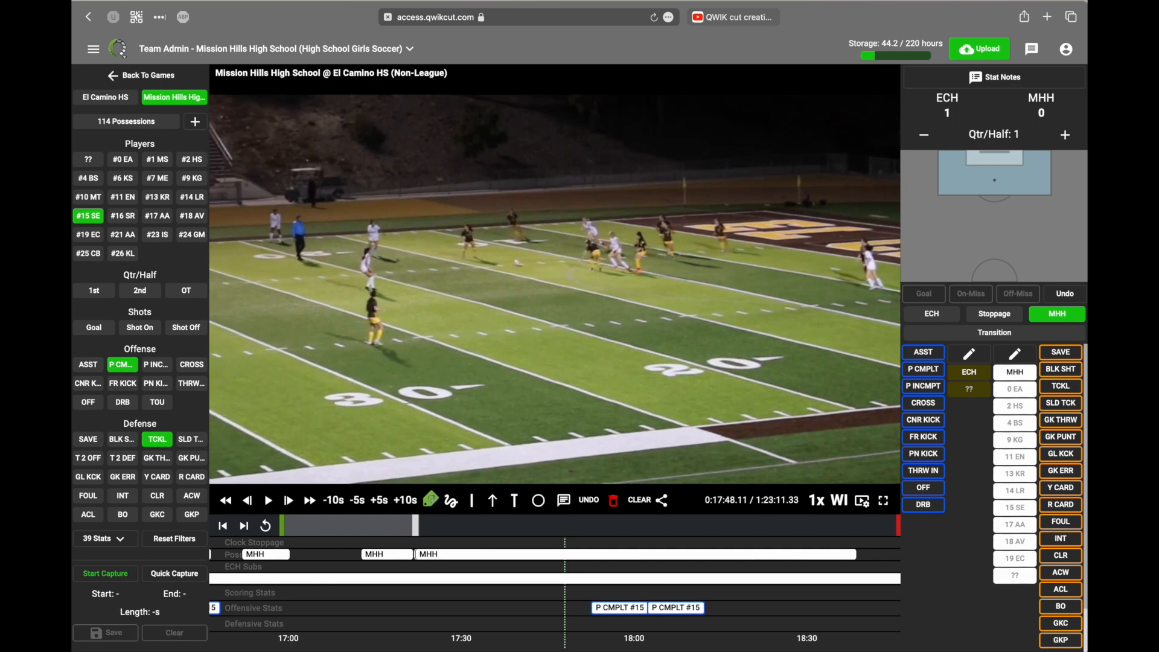
{"action": "key", "text": "space"}
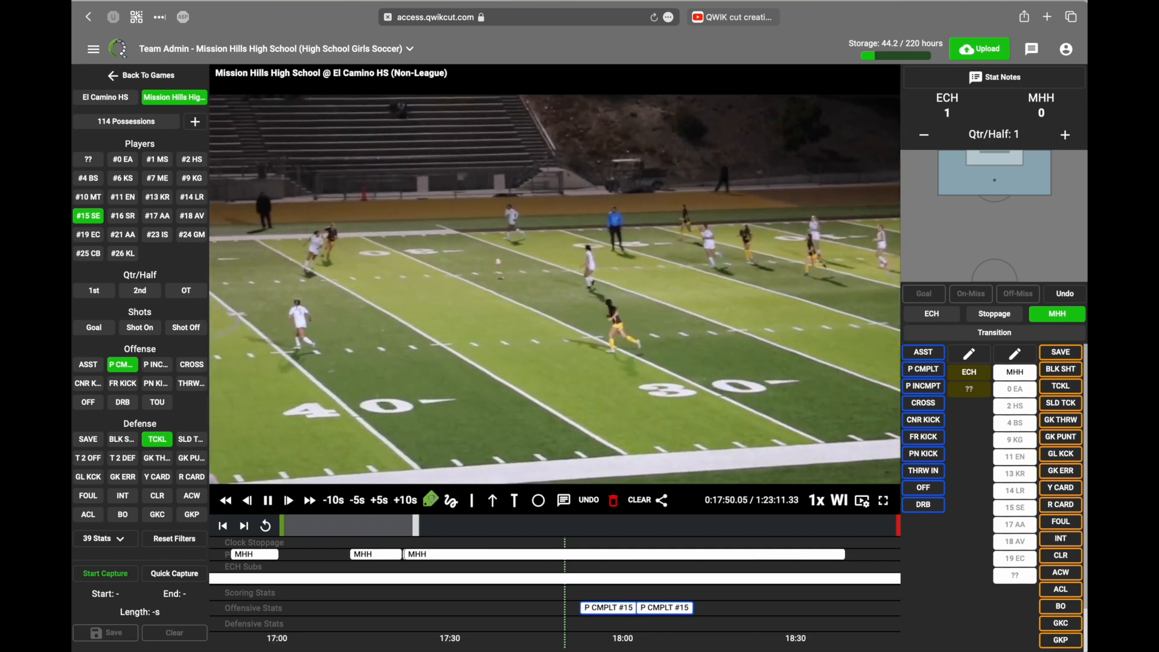
{"action": "key", "text": "space"}
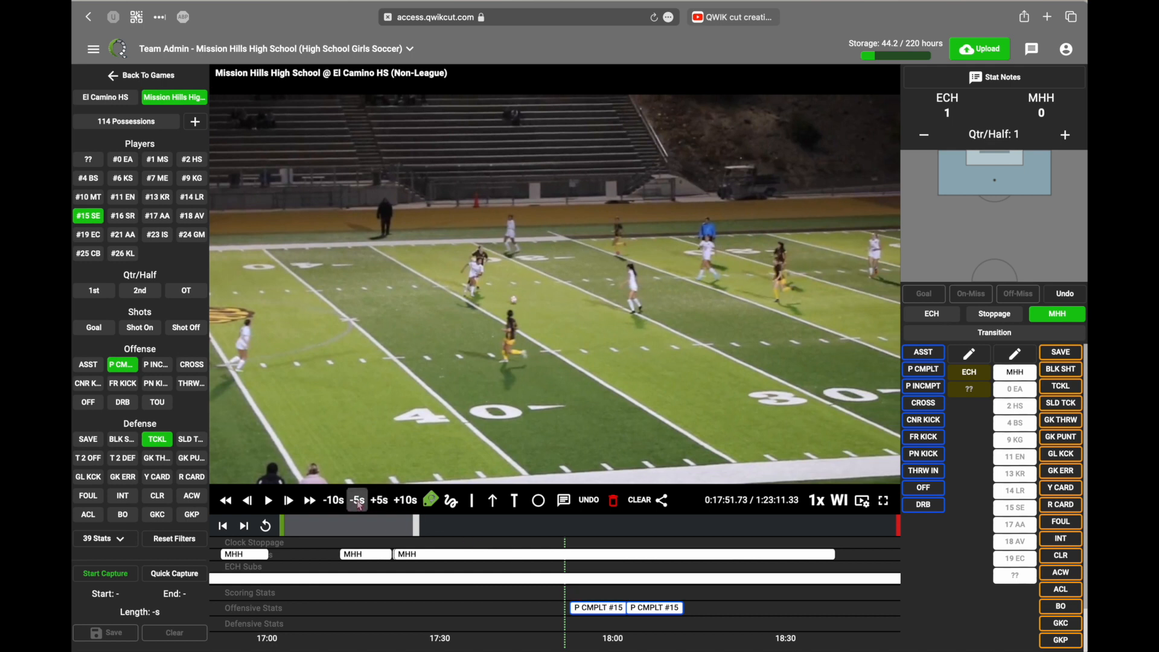
{"action": "left_click", "coordinate": [357, 500]}
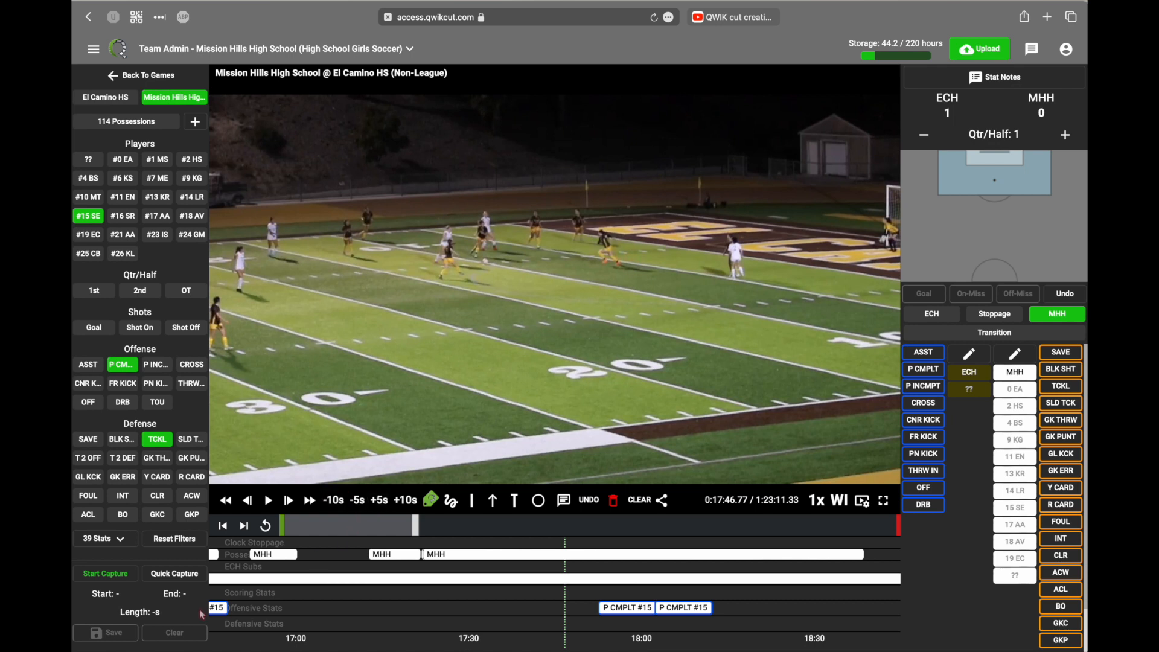
{"action": "left_click", "coordinate": [110, 574]}
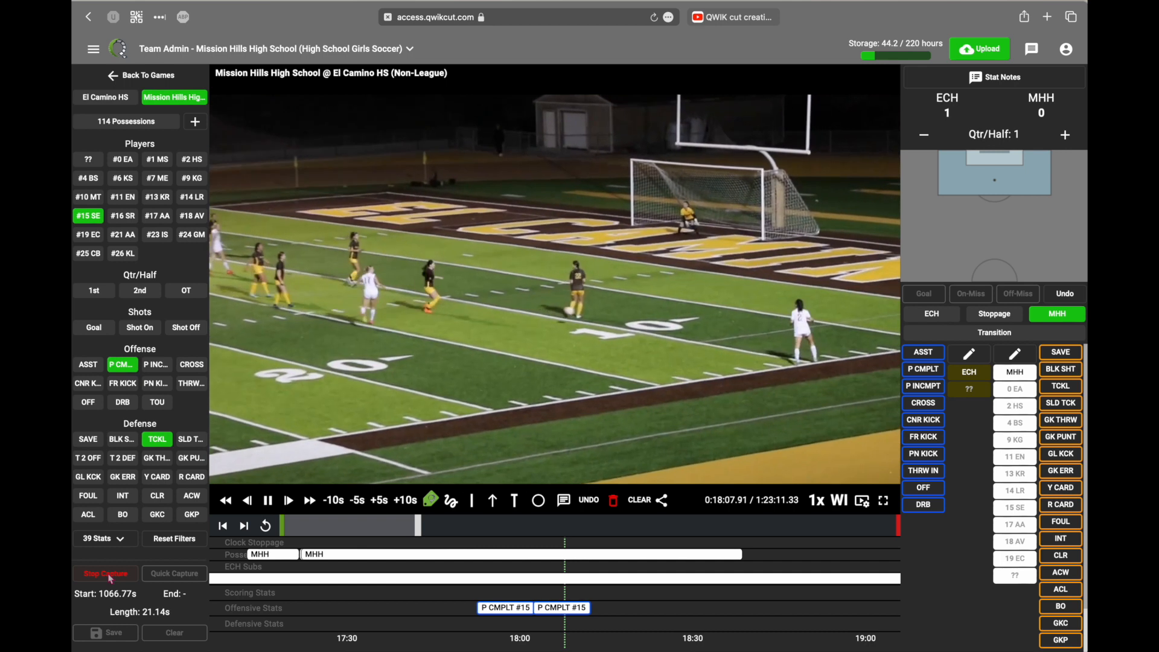
{"action": "left_click", "coordinate": [110, 576]}
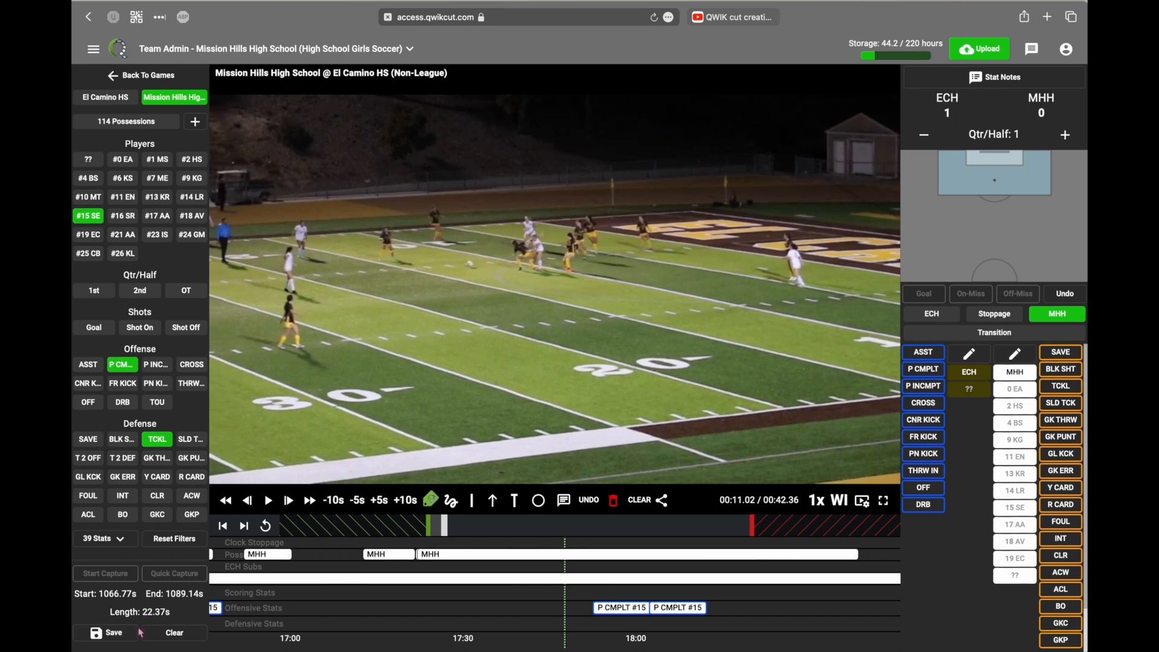
- Save the captured clip with the tag "ECHS: Two pass combo" to the existing "SAVI clips" playlist under Misc Playlists
{"action": "left_click", "coordinate": [115, 633]}
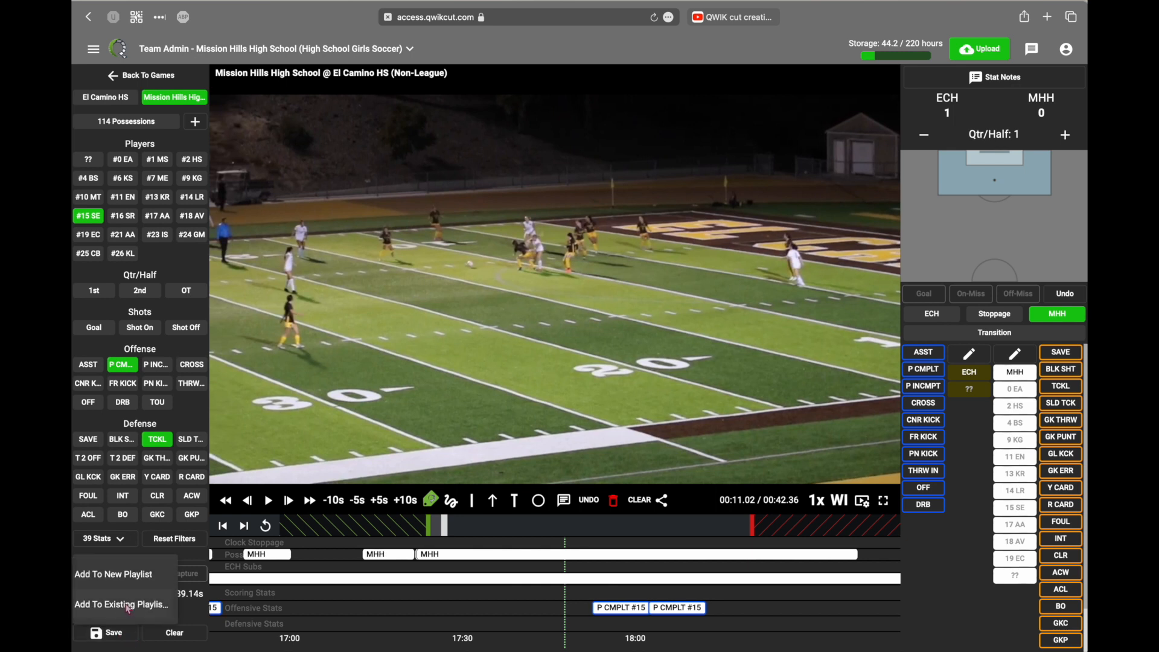
{"action": "left_click", "coordinate": [128, 606]}
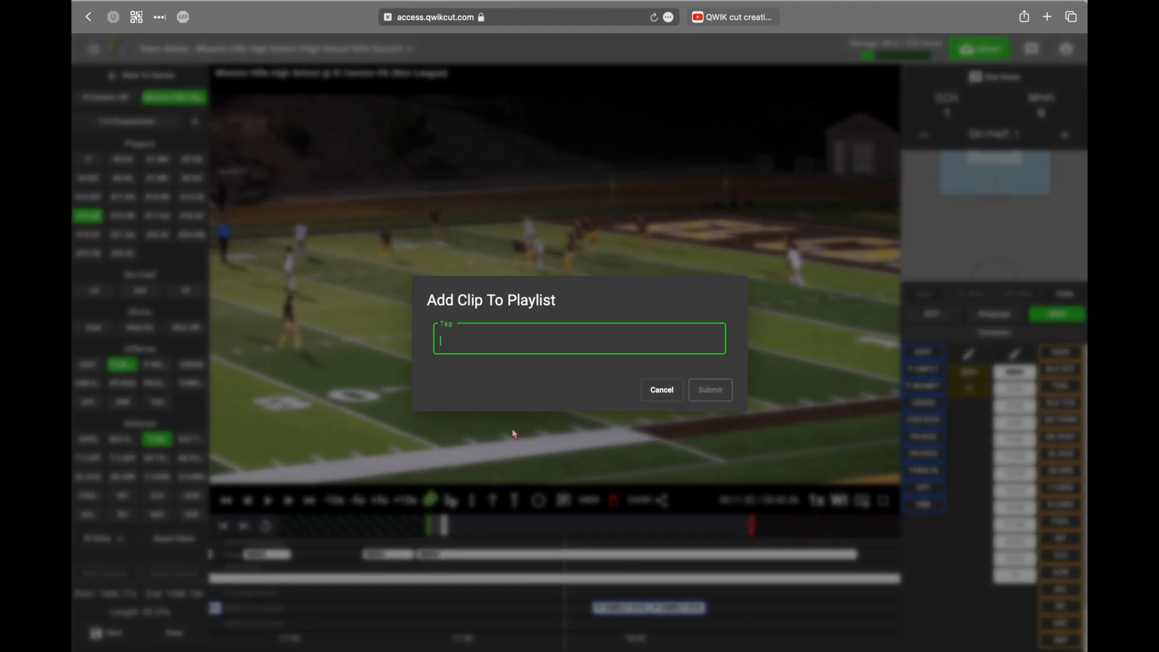
{"action": "type", "text": "ECHS:  Two pass combo"}
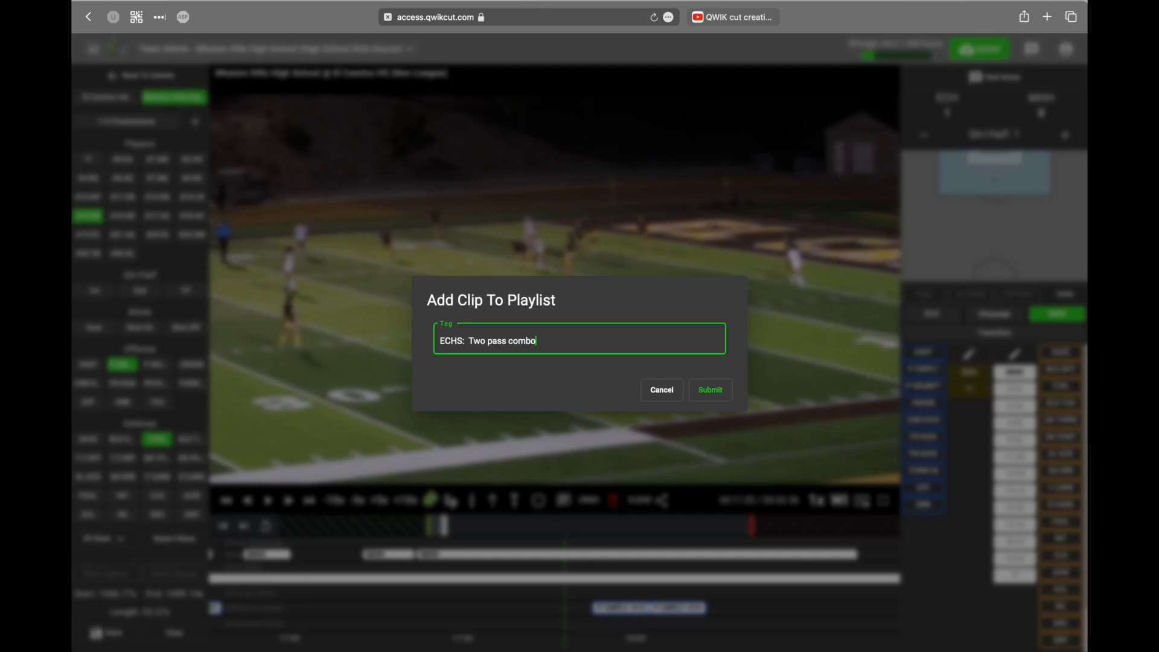
{"action": "left_click", "coordinate": [706, 390]}
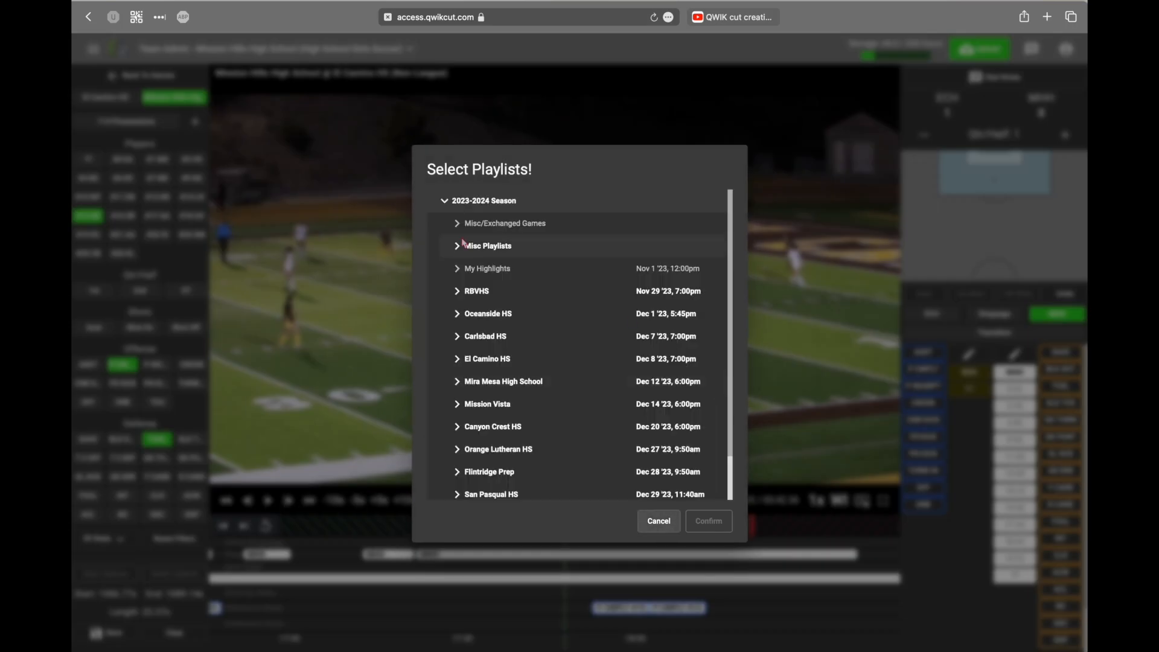
{"action": "left_click", "coordinate": [461, 246]}
{"action": "left_click", "coordinate": [492, 420]}
{"action": "left_click", "coordinate": [718, 530]}
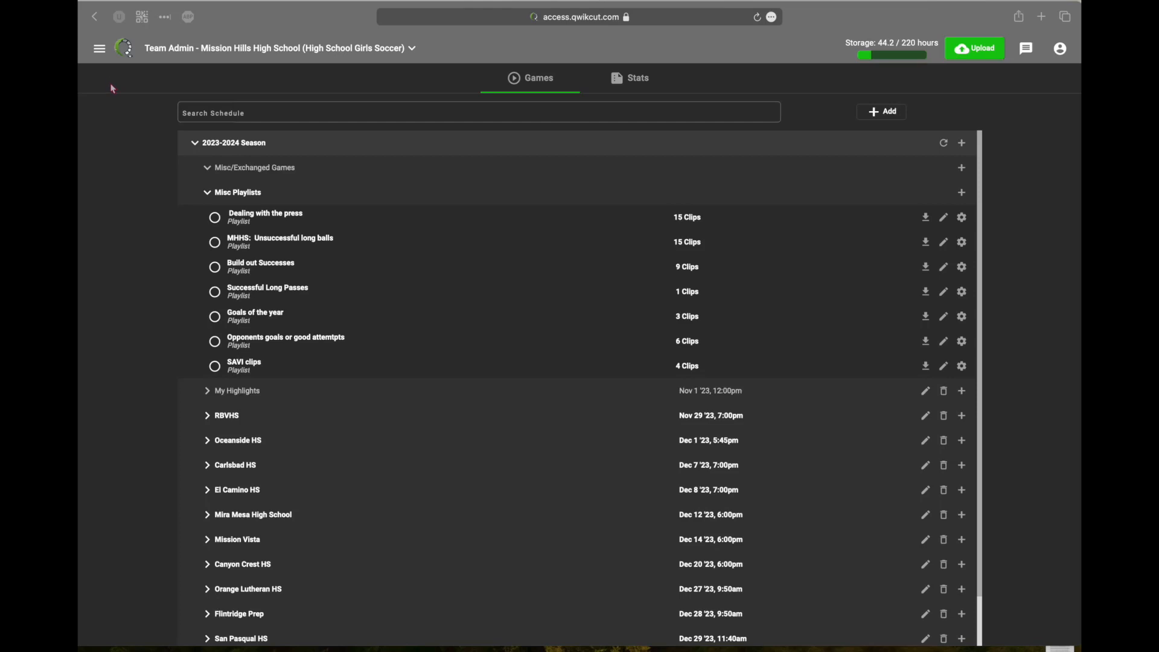
- Open the My Highlights page
{"action": "left_click", "coordinate": [100, 52]}
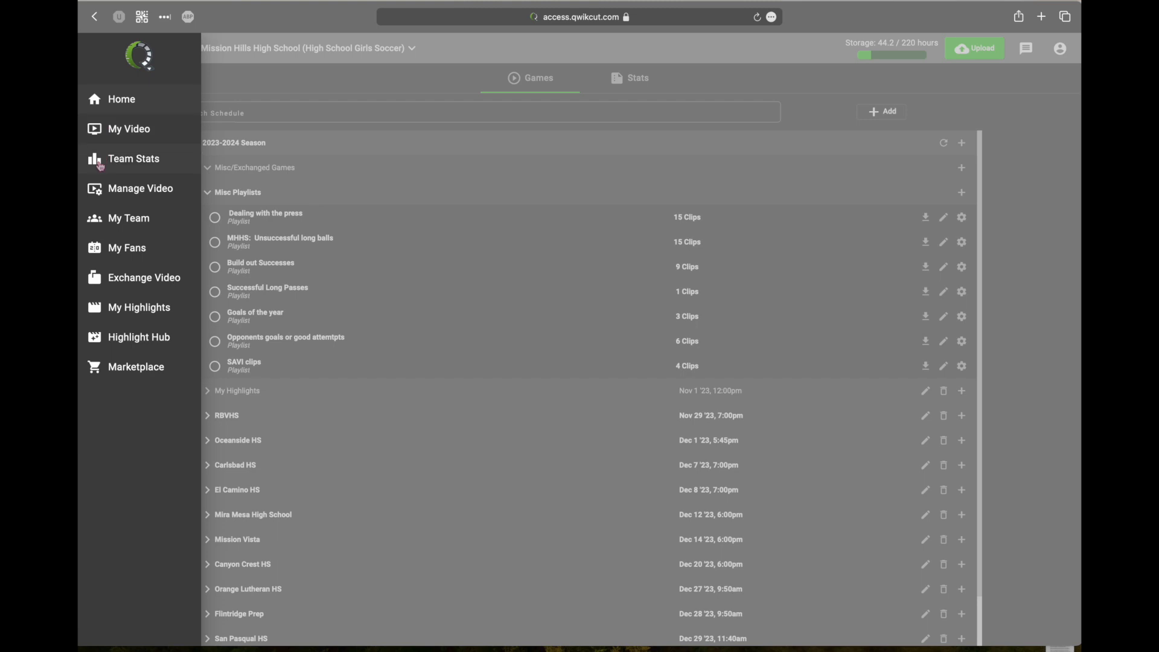
{"action": "left_click", "coordinate": [100, 317]}
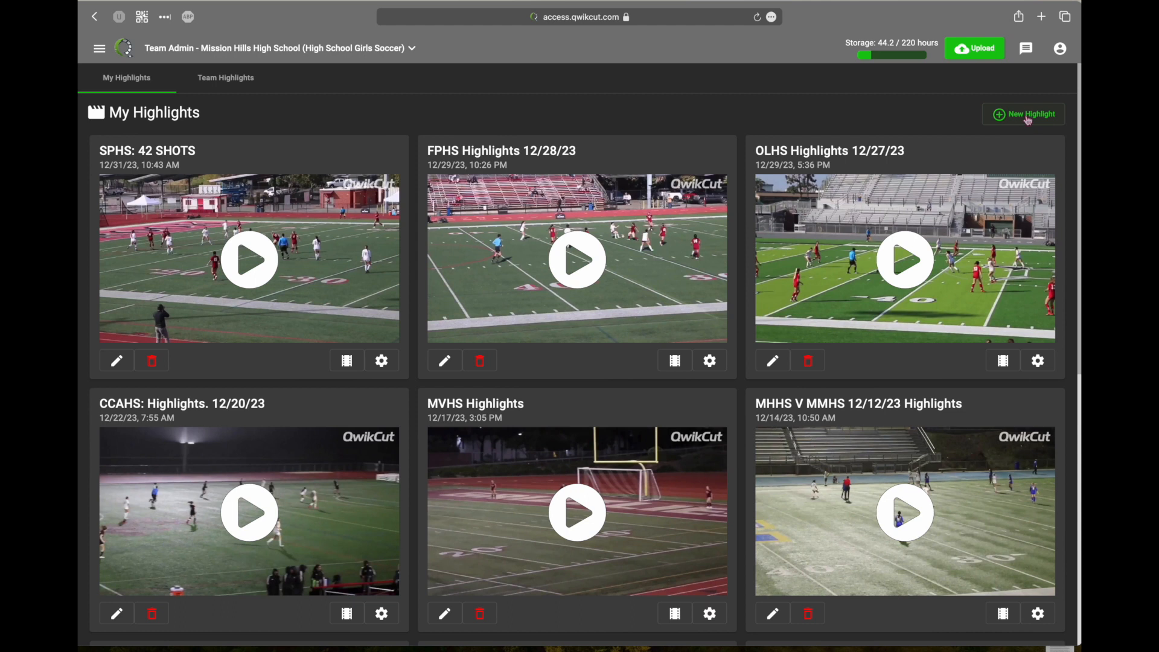
- Create a new highlight named "SAVI Highlights" and make it unavailable in the Highlight Hub
{"action": "left_click", "coordinate": [1029, 120]}
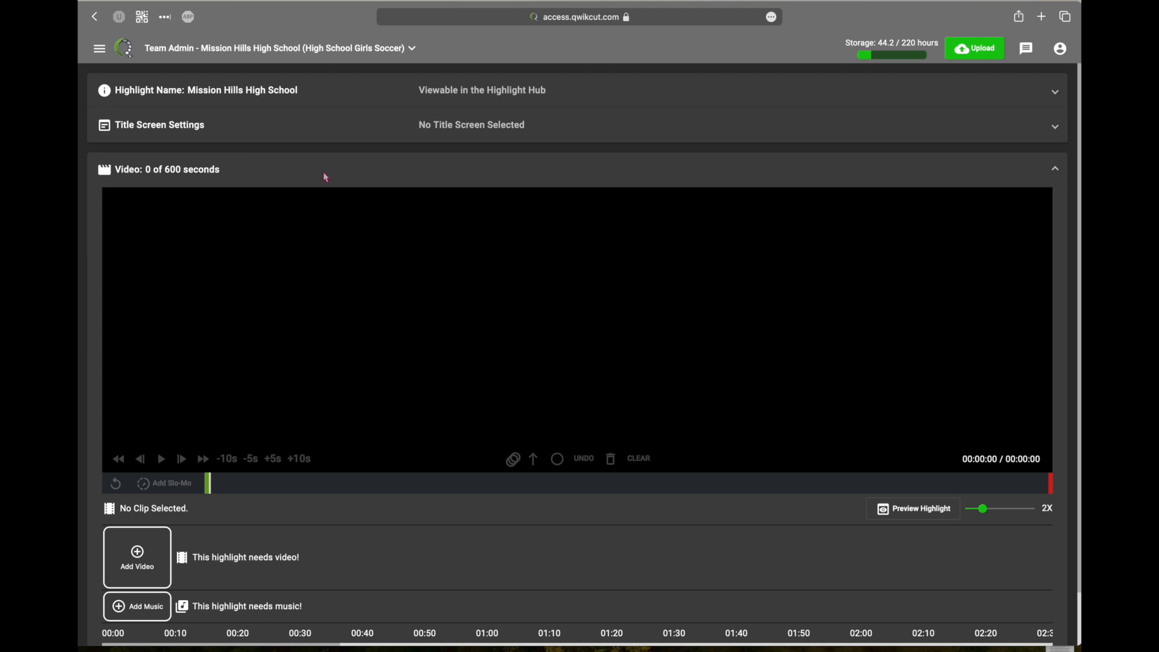
{"action": "left_click", "coordinate": [300, 91]}
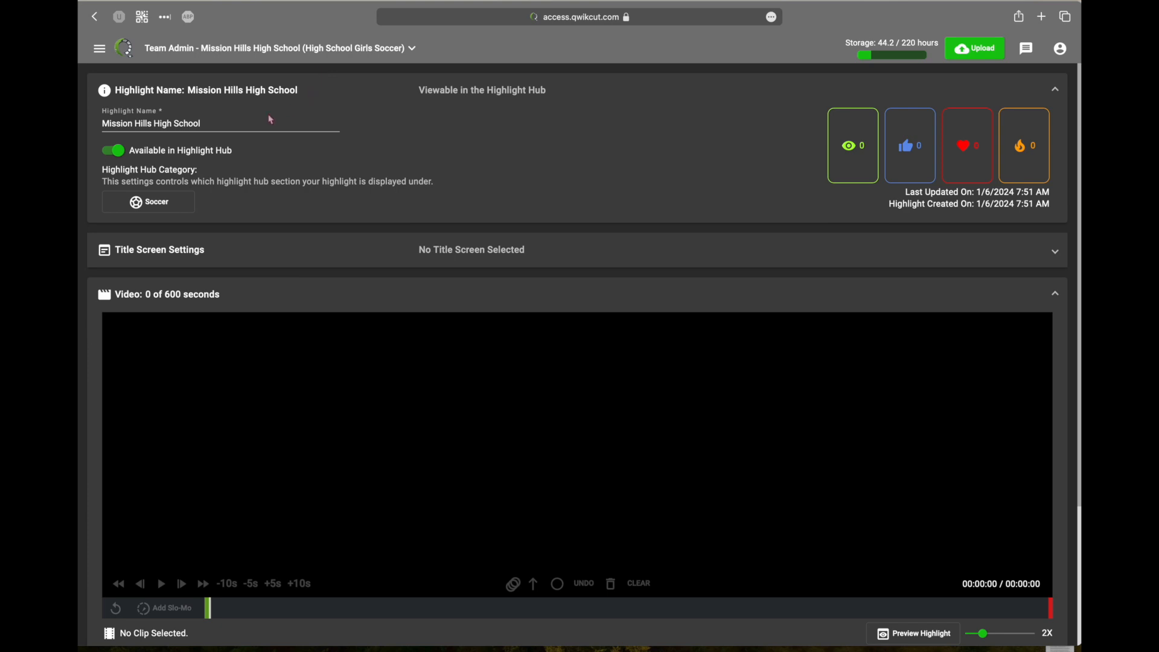
{"action": "left_click_drag", "start_coordinate": [209, 124], "coordinate": [92, 129]}
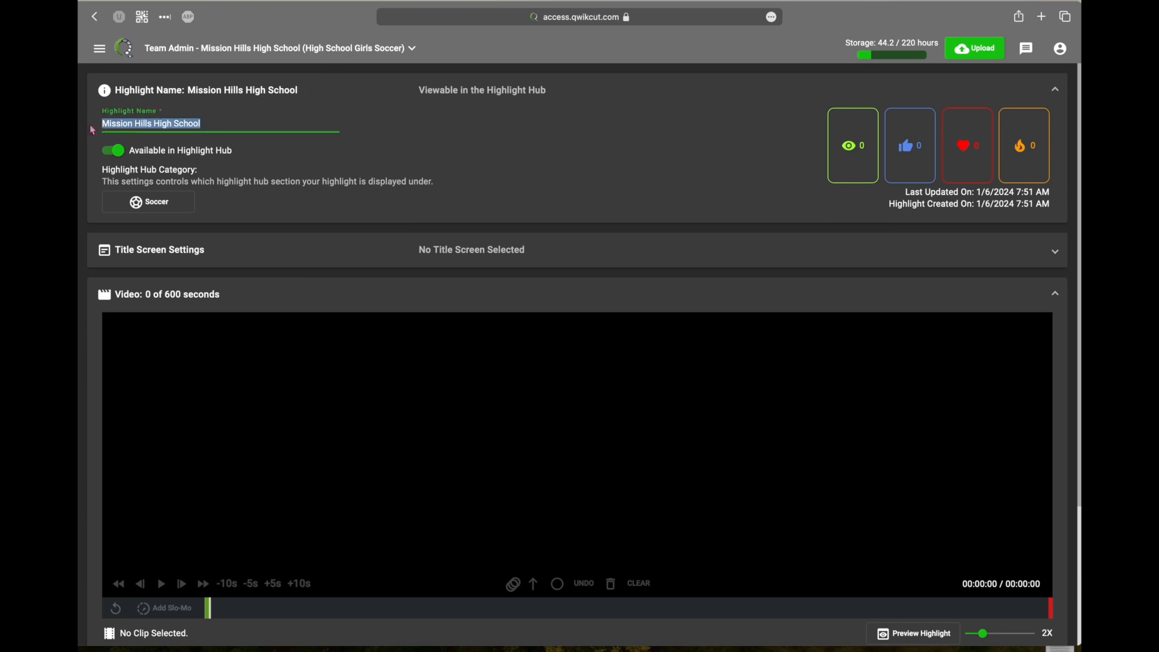
{"action": "type", "text": "SAVI Highlights"}
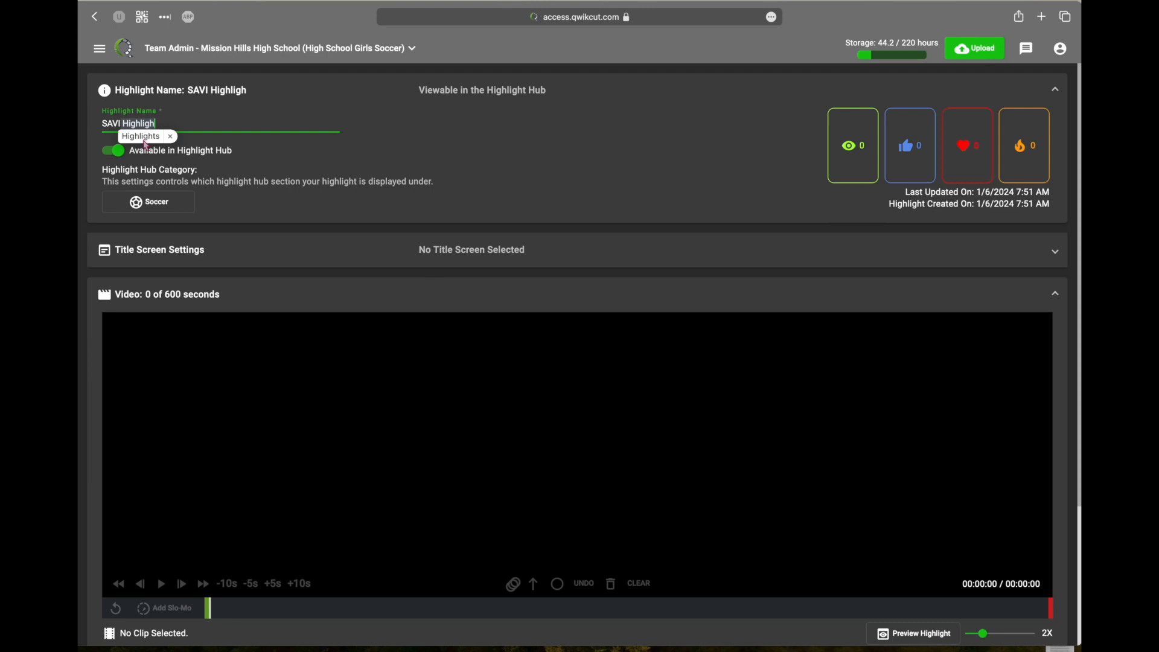
{"action": "left_click", "coordinate": [144, 139]}
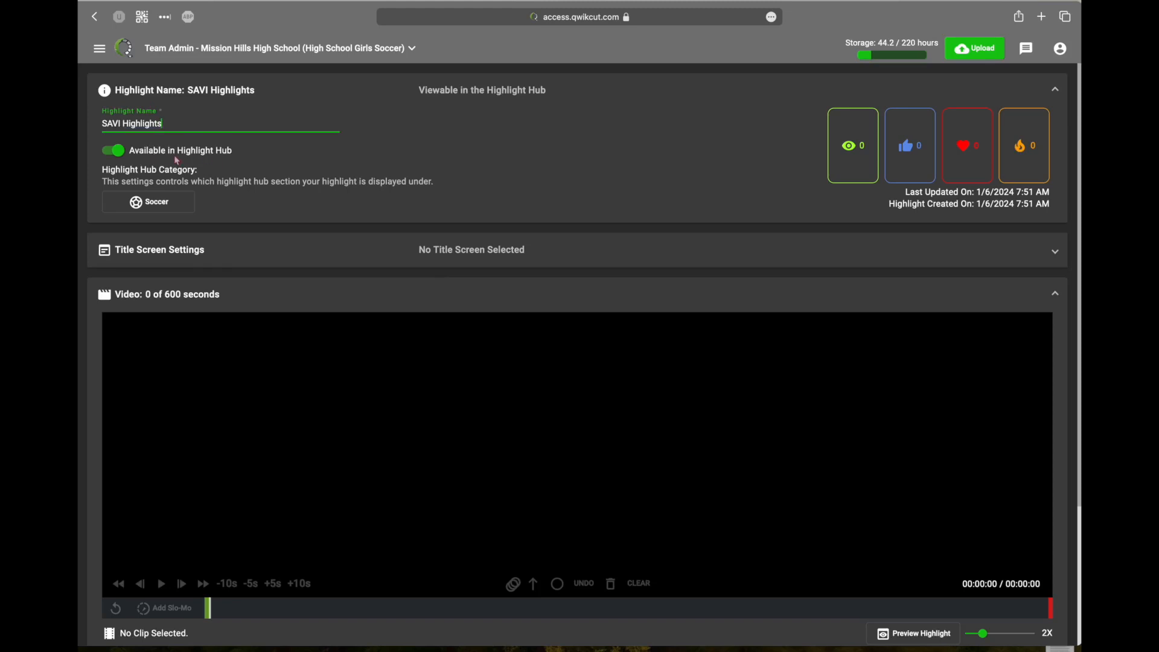
{"action": "left_click", "coordinate": [110, 155]}
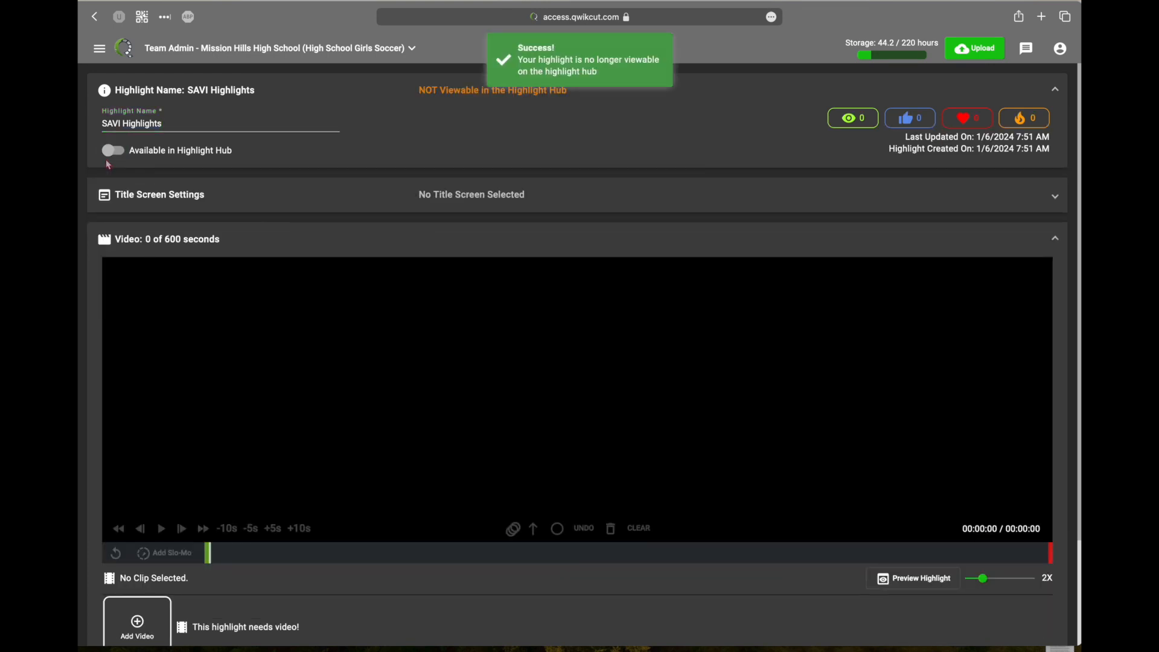
- Try the default and custom title screens and return the highlight to No Title Screen
{"action": "left_click", "coordinate": [212, 204]}
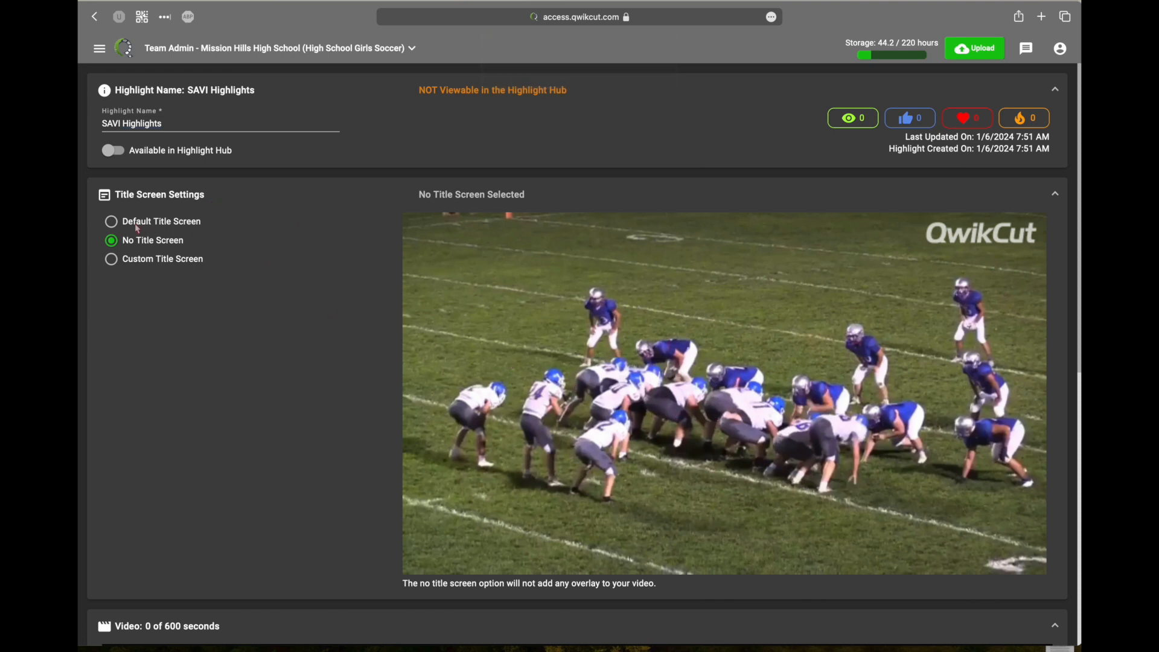
{"action": "left_click", "coordinate": [111, 224]}
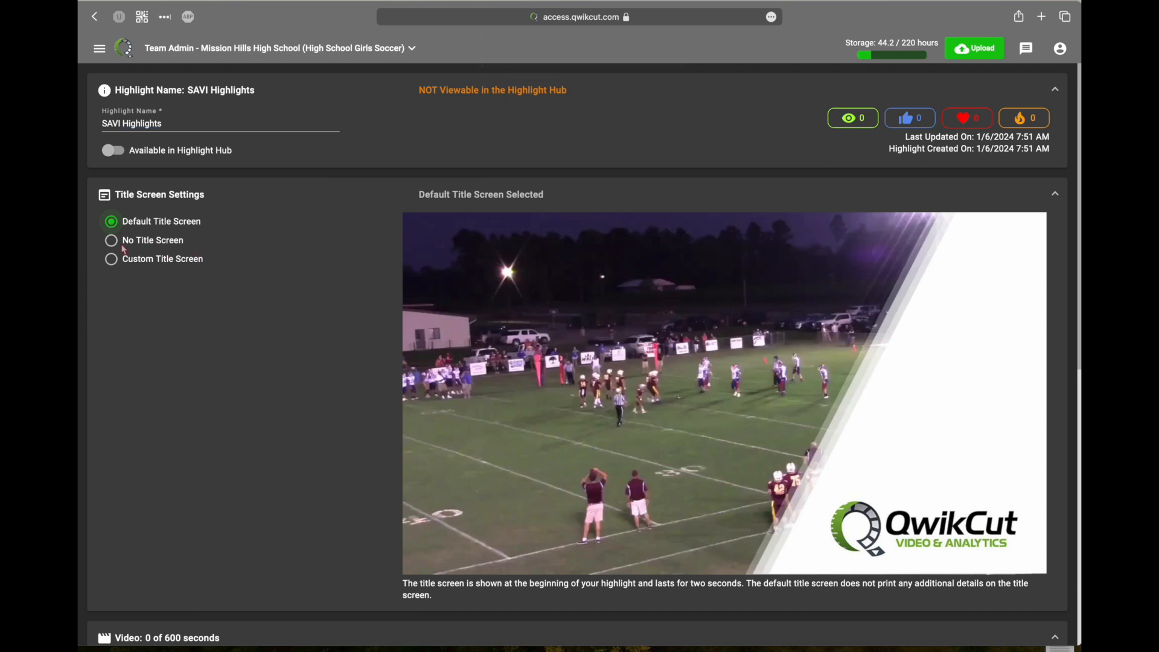
{"action": "left_click", "coordinate": [111, 260]}
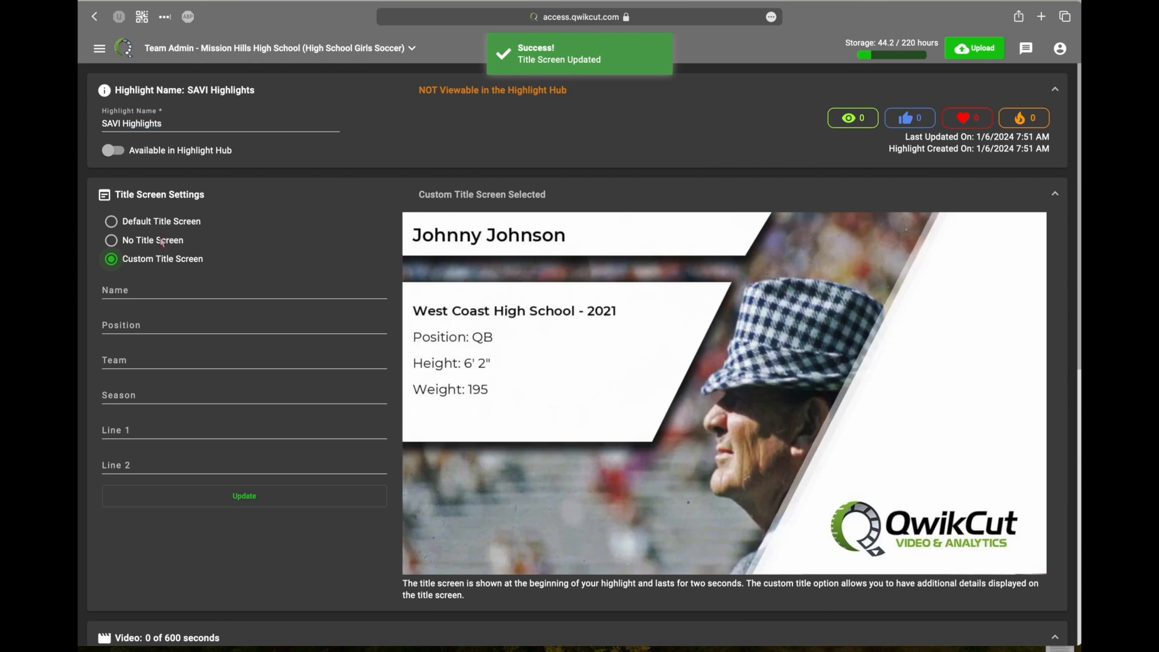
{"action": "left_click", "coordinate": [112, 241]}
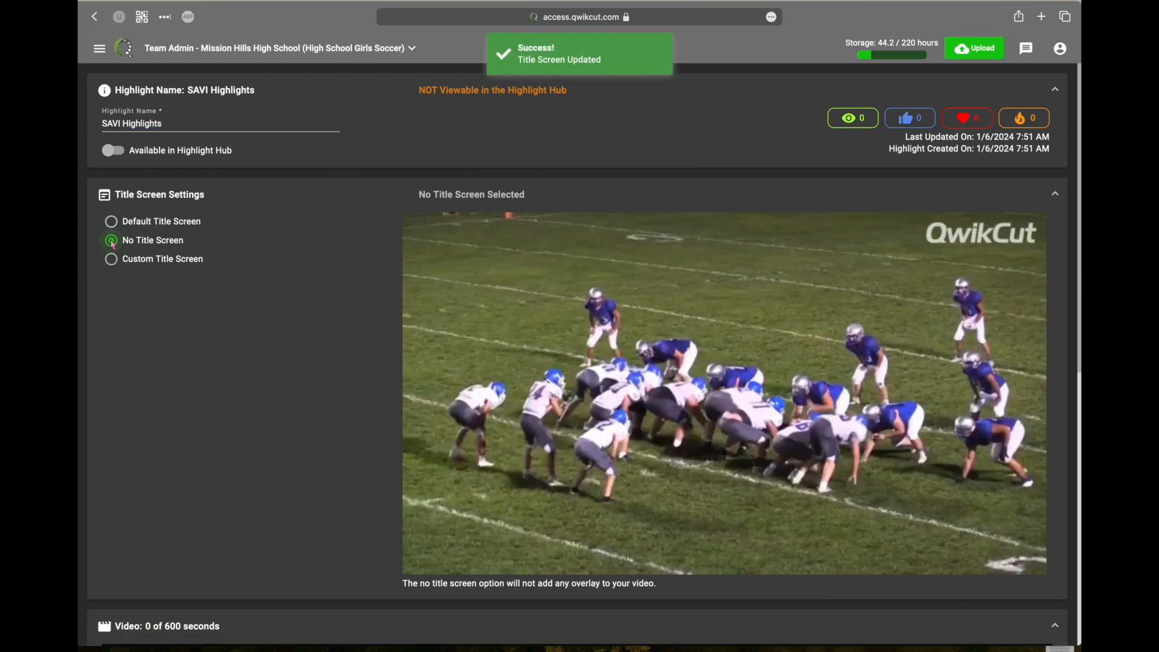
{"action": "left_click", "coordinate": [1055, 194]}
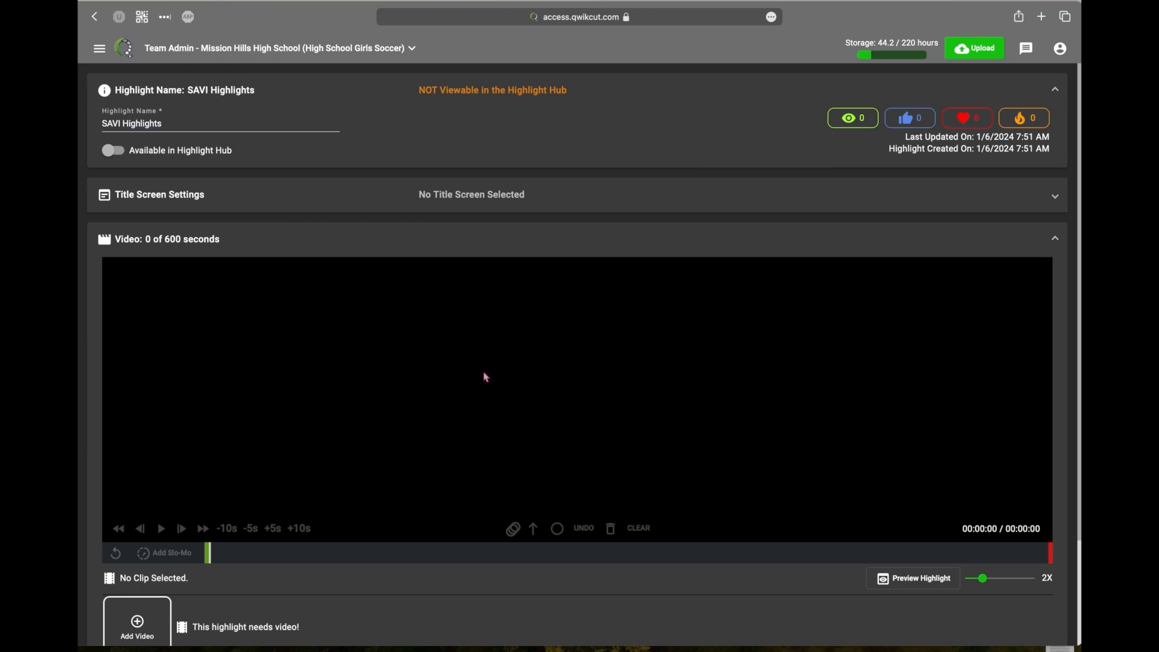
- Add all clips of the "SAVI clips" playlist under Misc Playlists to the highlight as video
{"action": "scroll", "coordinate": [486, 378], "scroll_direction": "down", "scroll_amount": 3}
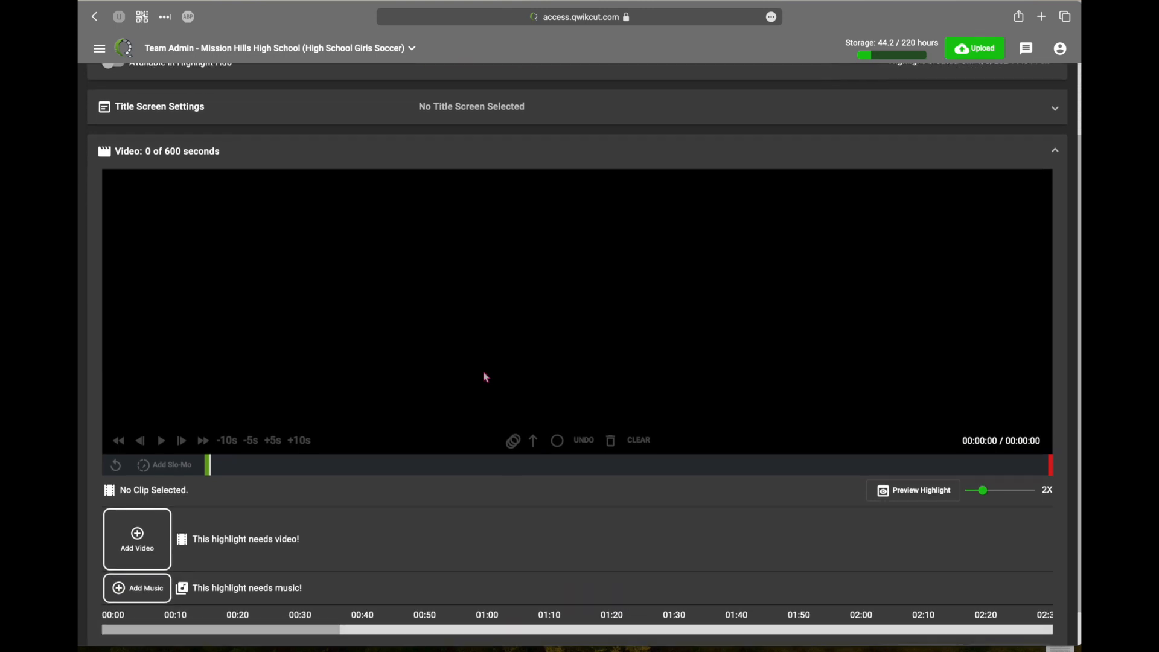
{"action": "scroll", "coordinate": [487, 377], "scroll_direction": "down", "scroll_amount": 2}
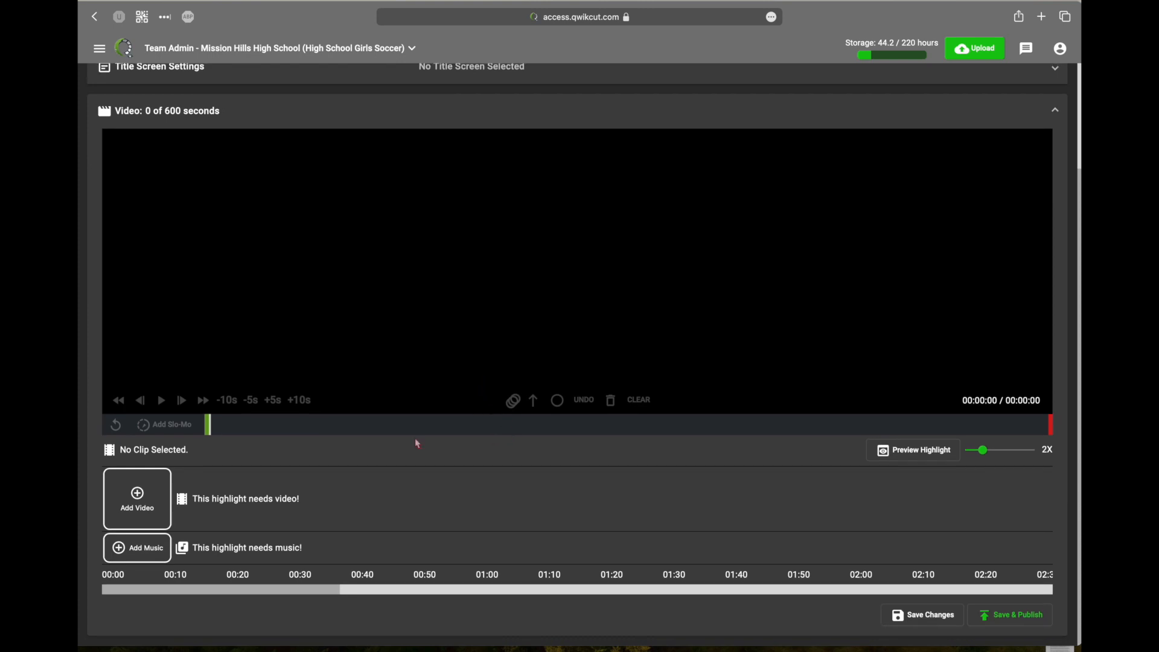
{"action": "left_click", "coordinate": [138, 499]}
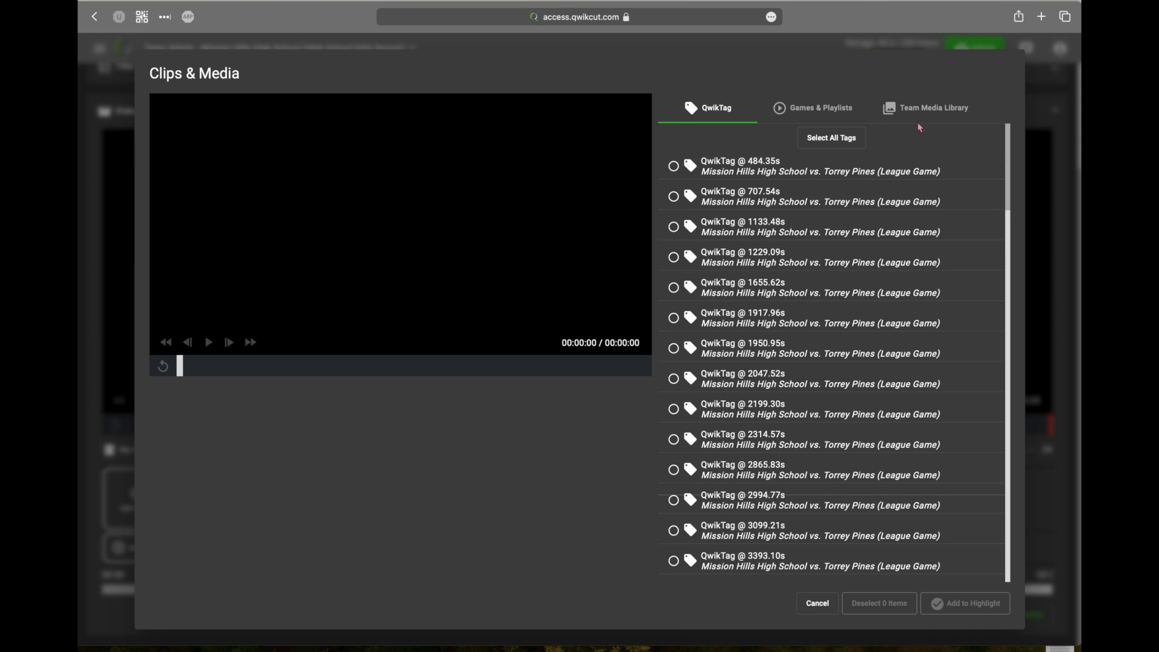
{"action": "left_click", "coordinate": [830, 118]}
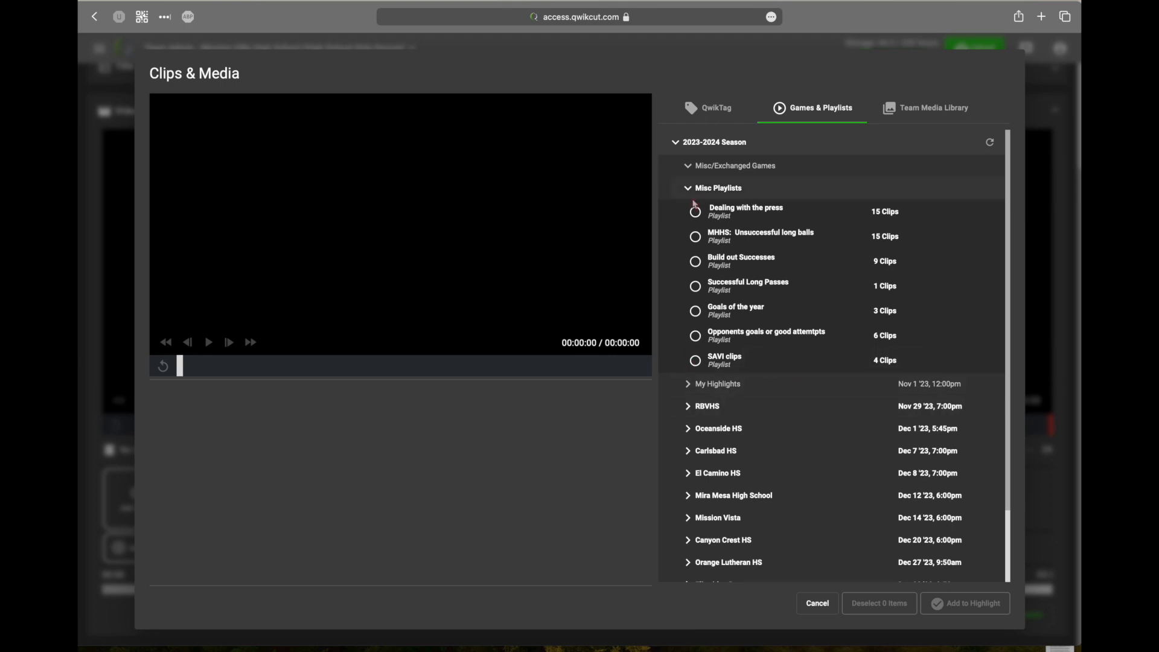
{"action": "left_click", "coordinate": [687, 190]}
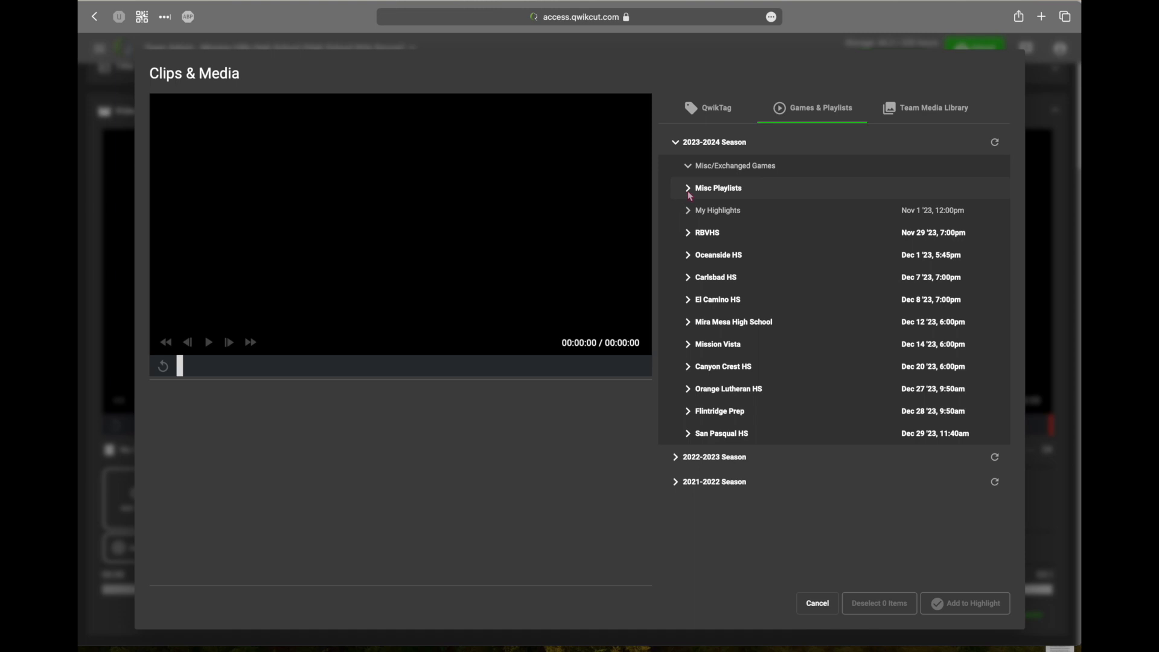
{"action": "left_click", "coordinate": [688, 189]}
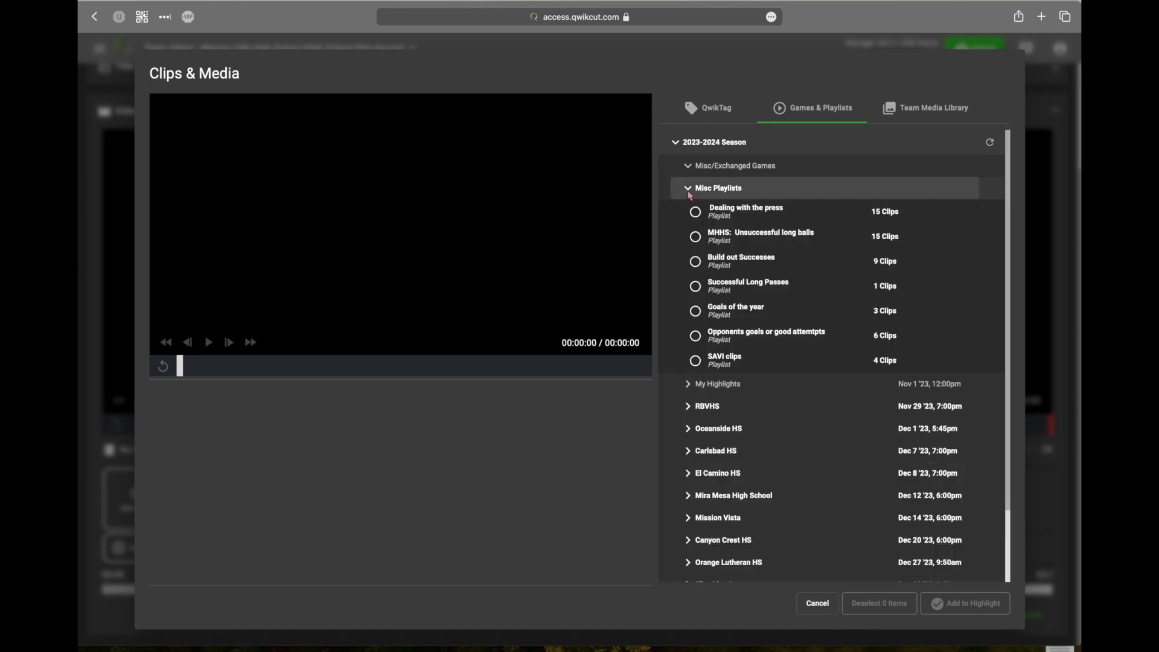
{"action": "left_click", "coordinate": [737, 364]}
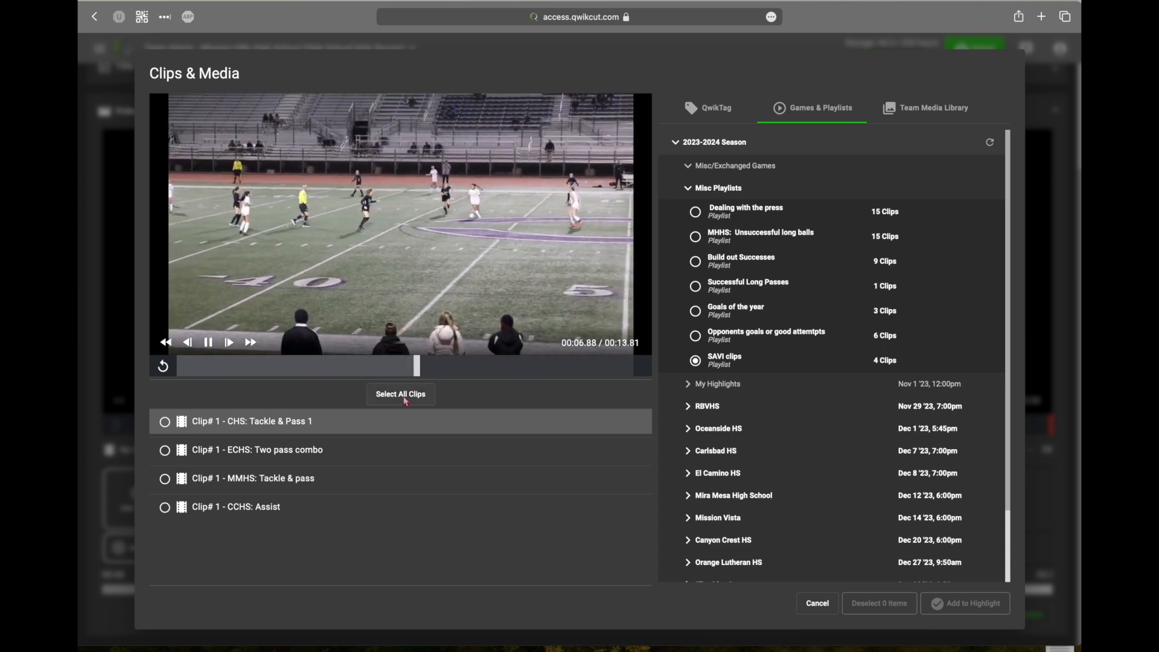
{"action": "left_click", "coordinate": [405, 401]}
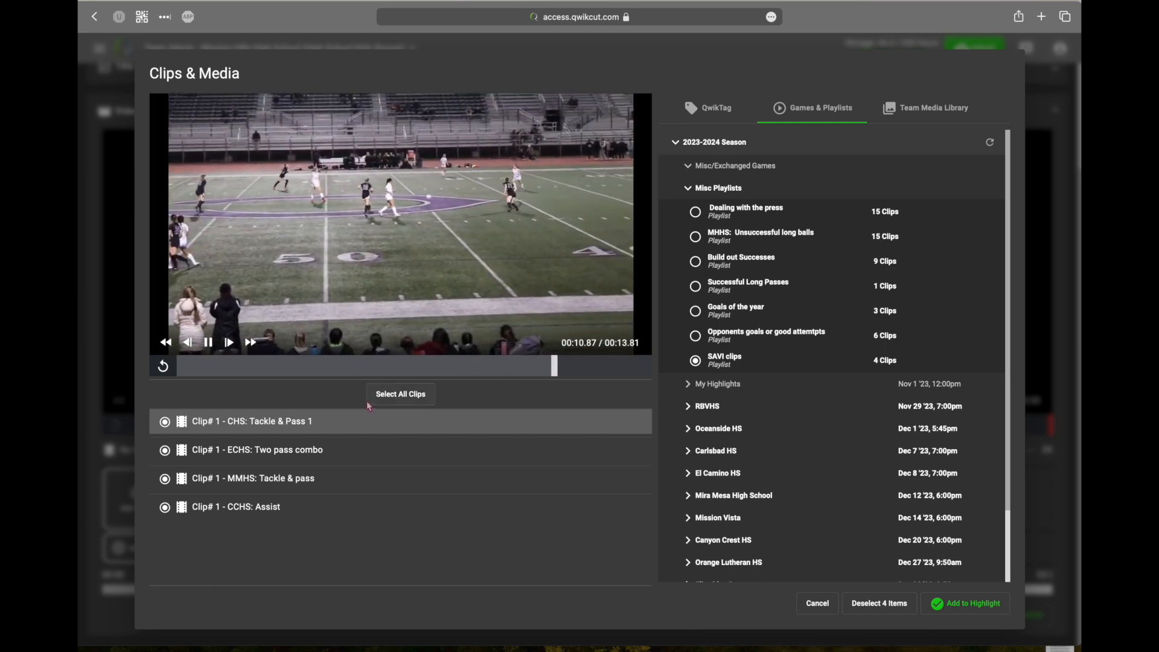
{"action": "left_click", "coordinate": [164, 422]}
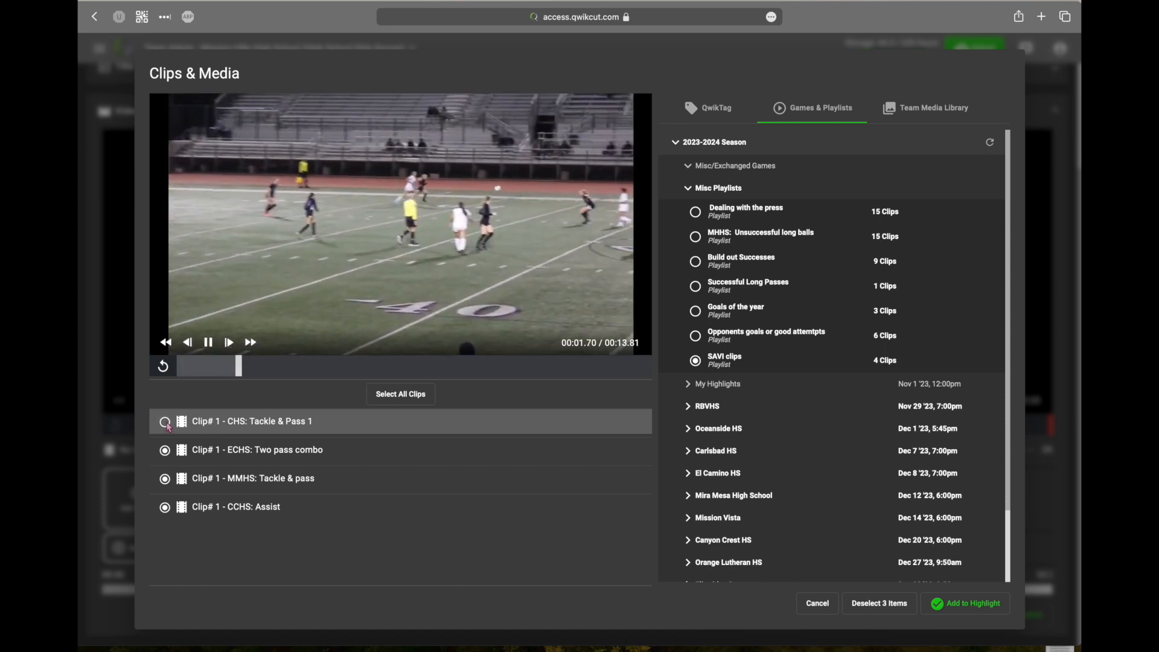
{"action": "left_click", "coordinate": [411, 398]}
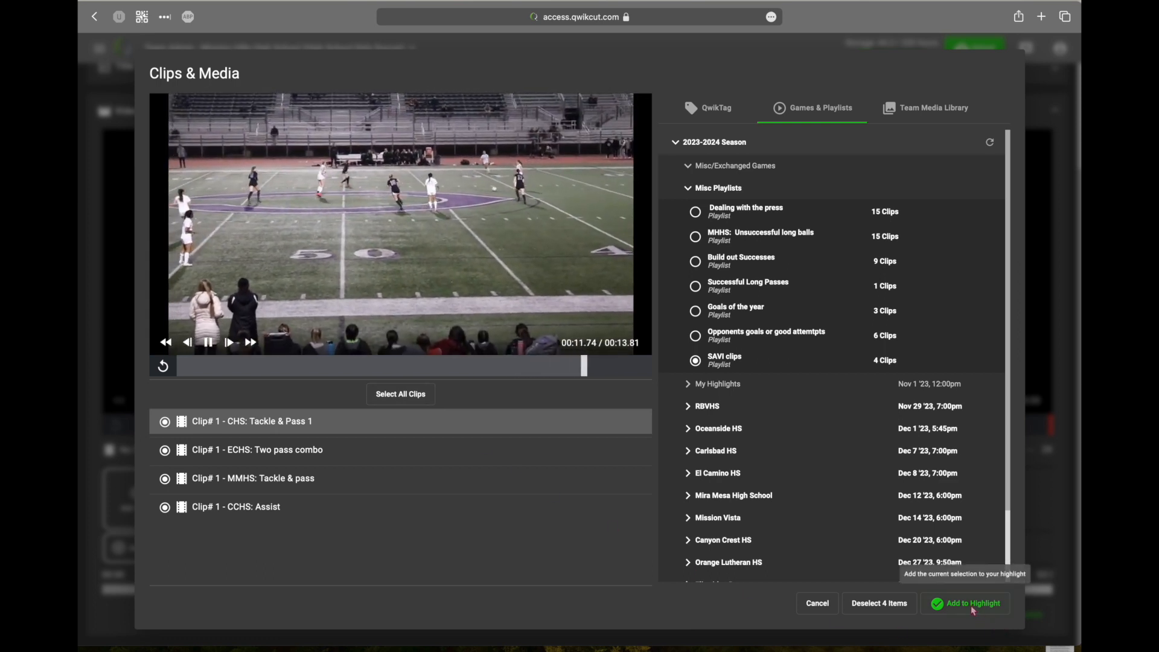
{"action": "left_click", "coordinate": [970, 603]}
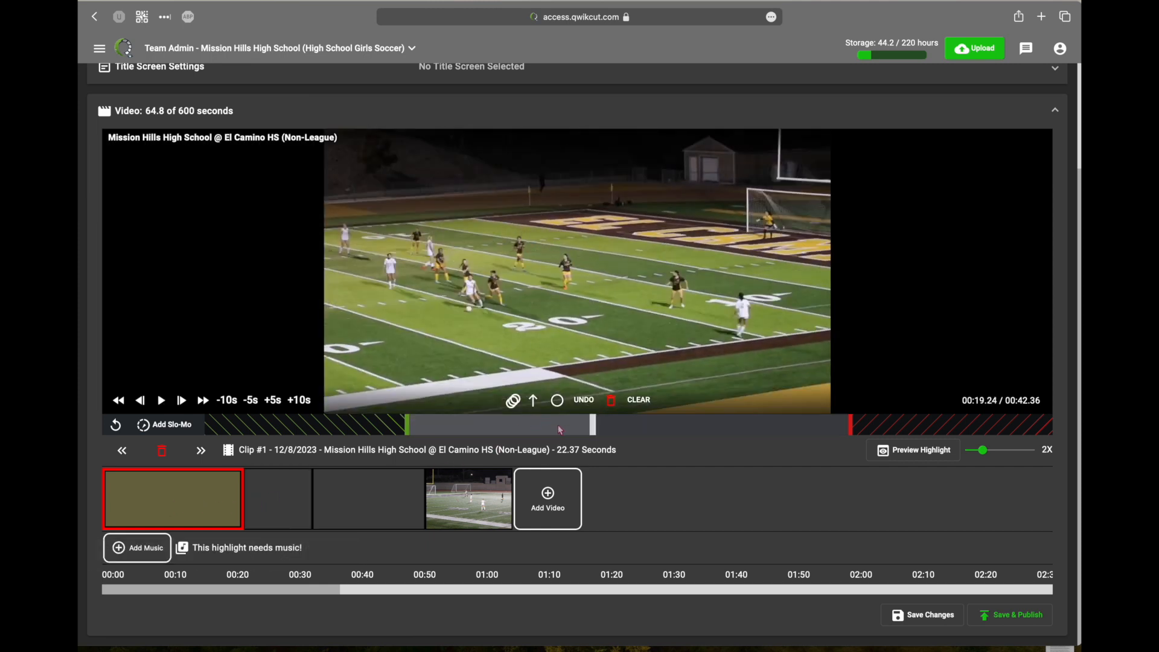
- Place a red downward arrow above the far-side white-shirted player at about 13.95 s in the El Camino clip and play it back
{"action": "left_click_drag", "start_coordinate": [593, 428], "coordinate": [486, 430]}
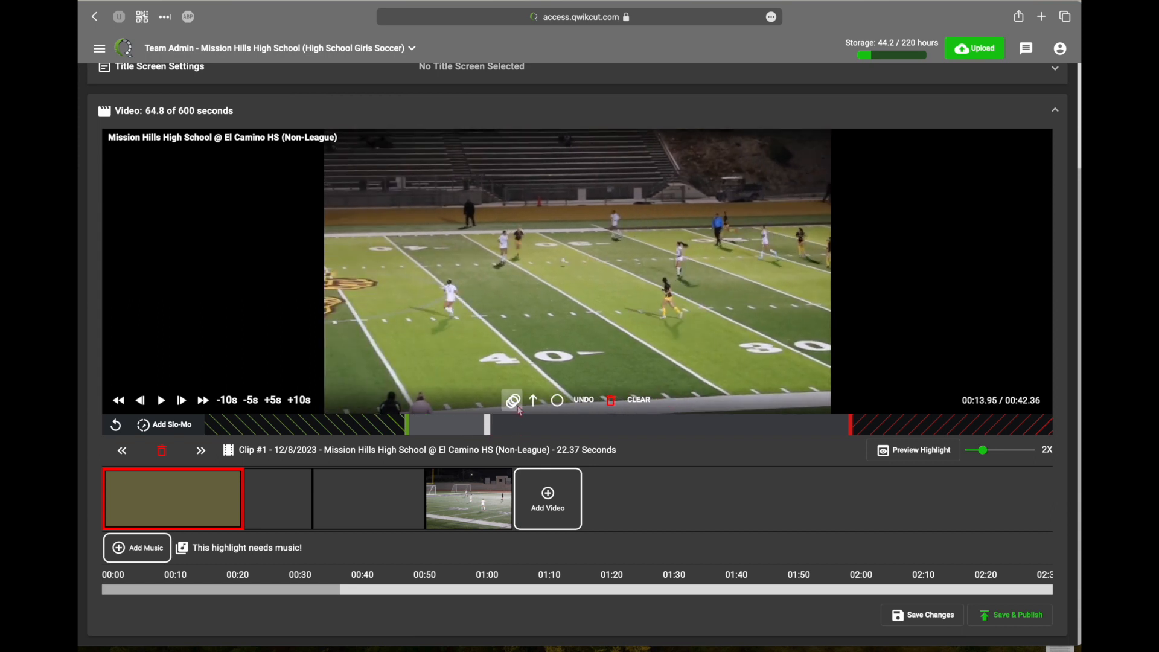
{"action": "left_click", "coordinate": [513, 400]}
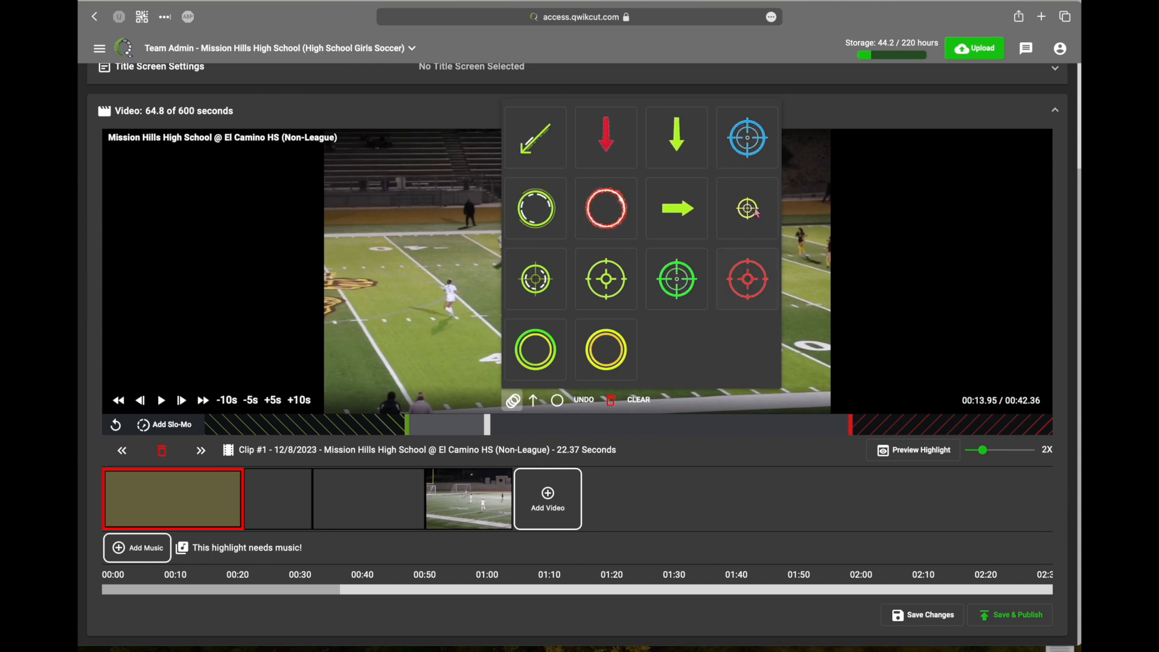
{"action": "left_click", "coordinate": [617, 153]}
{"action": "left_click_drag", "start_coordinate": [578, 275], "coordinate": [501, 190]}
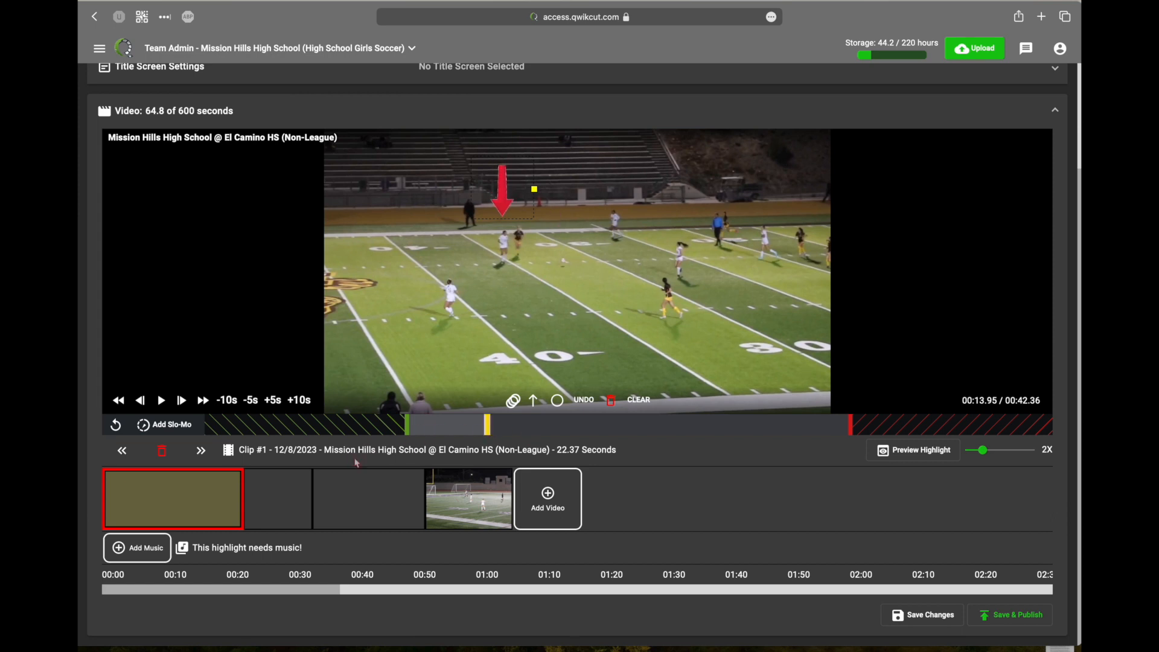
{"action": "left_click", "coordinate": [424, 426]}
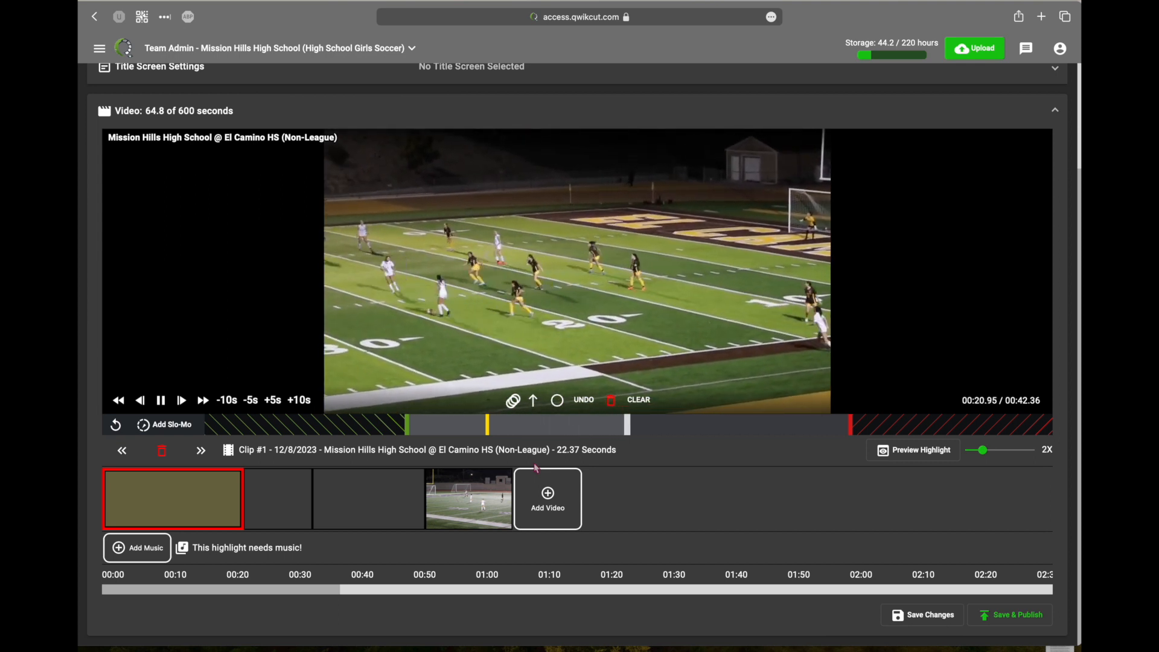
{"action": "key", "text": "space"}
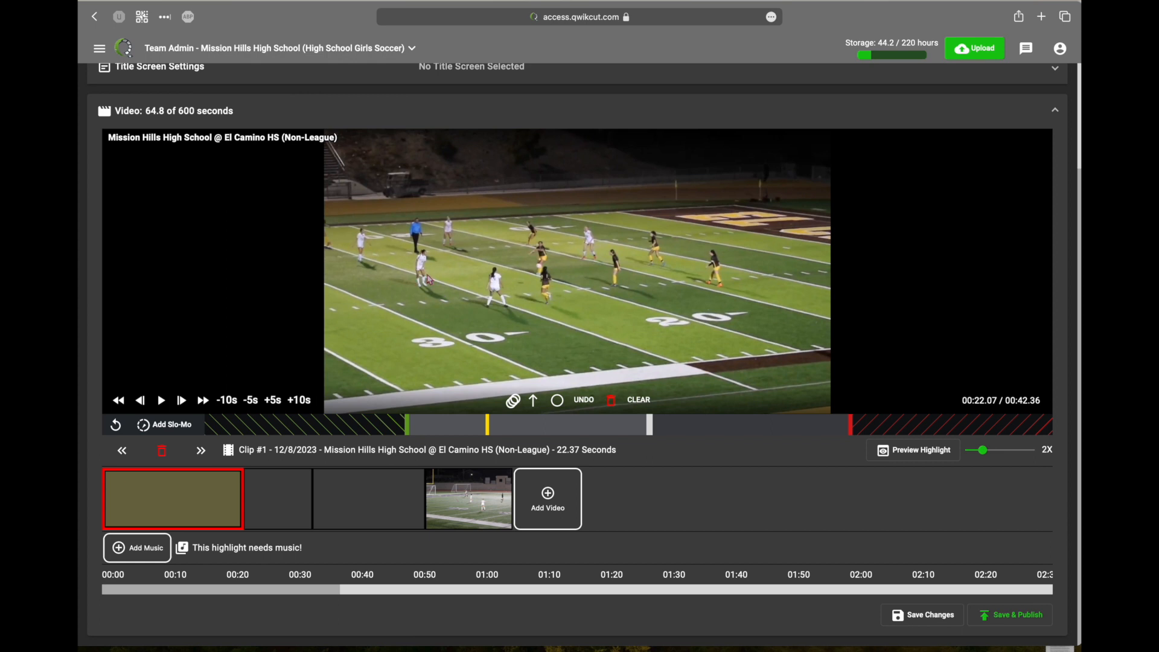
- Draw a yellow ellipse around the white-shirted players at about 23.58 s in the El Camino clip and review the footage around it
{"action": "left_click_drag", "start_coordinate": [649, 428], "coordinate": [679, 426]}
{"action": "mouse_move", "coordinate": [443, 236]}
{"action": "left_mouse_down"}
{"action": "mouse_move", "coordinate": [468, 239]}
{"action": "mouse_move", "coordinate": [457, 236]}
{"action": "left_mouse_up"}
{"action": "left_click_drag", "start_coordinate": [449, 332], "coordinate": [449, 314]}
{"action": "left_click_drag", "start_coordinate": [449, 204], "coordinate": [448, 216]}
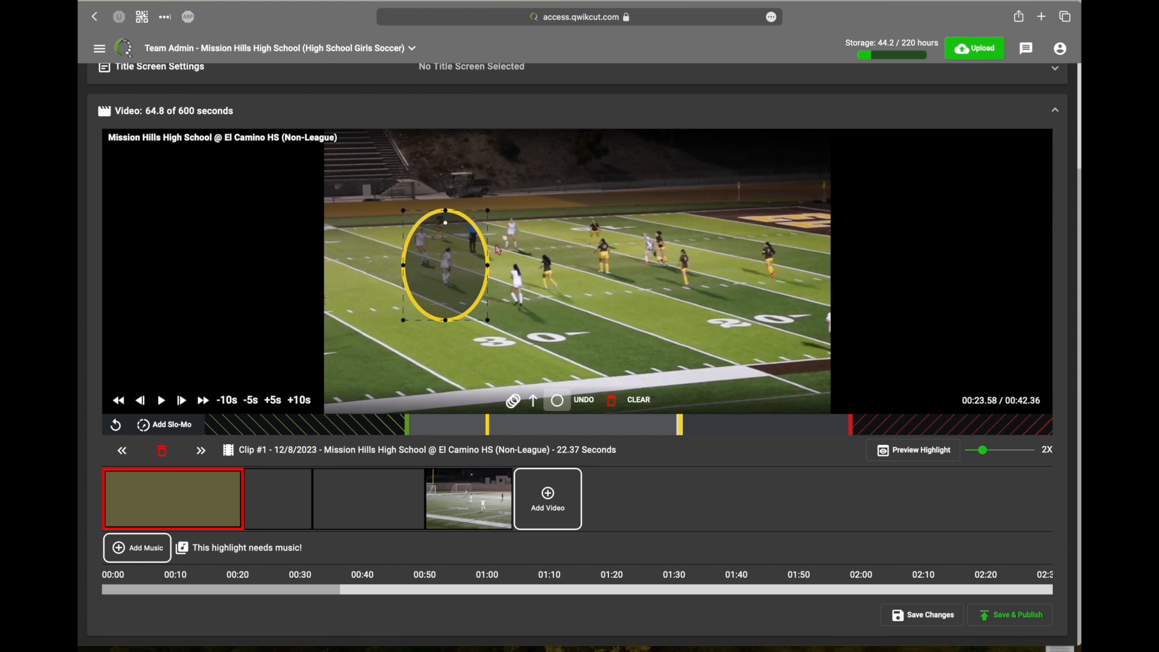
{"action": "left_click", "coordinate": [650, 335]}
{"action": "mouse_move", "coordinate": [682, 431]}
{"action": "left_mouse_down"}
{"action": "mouse_move", "coordinate": [763, 433]}
{"action": "mouse_move", "coordinate": [400, 433]}
{"action": "mouse_move", "coordinate": [660, 439]}
{"action": "left_mouse_up"}
{"action": "key", "text": "space"}
{"action": "left_click_drag", "start_coordinate": [682, 433], "coordinate": [816, 440]}
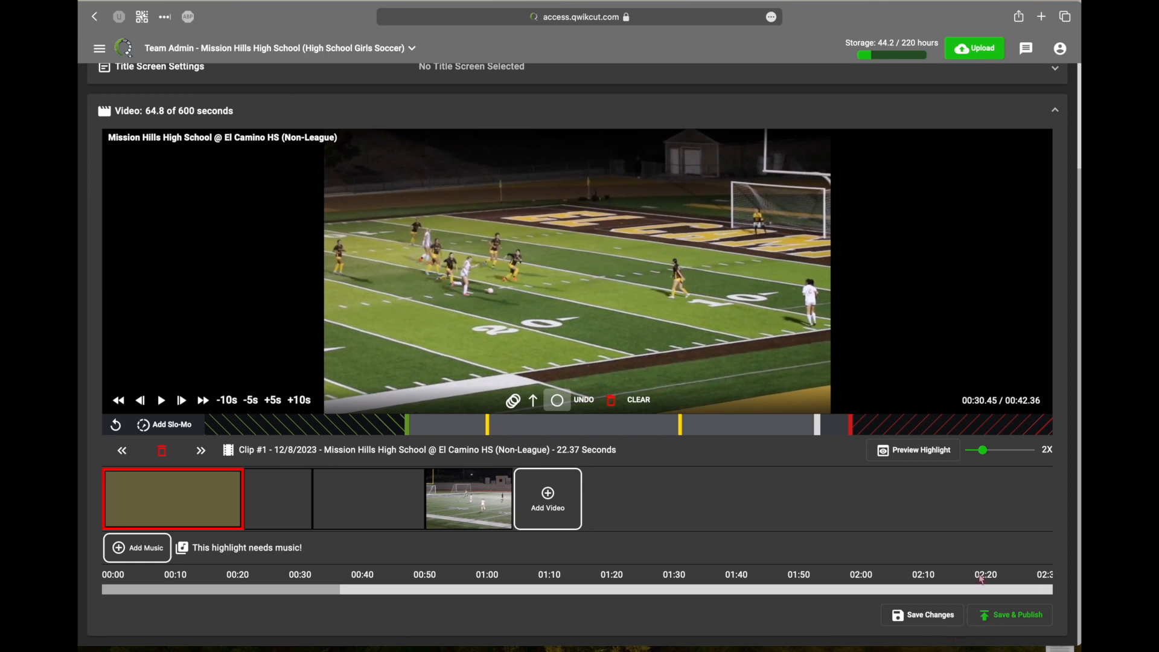
- Save and publish the highlight, and play the published "SAVI Highlights" video
{"action": "left_click", "coordinate": [1020, 621]}
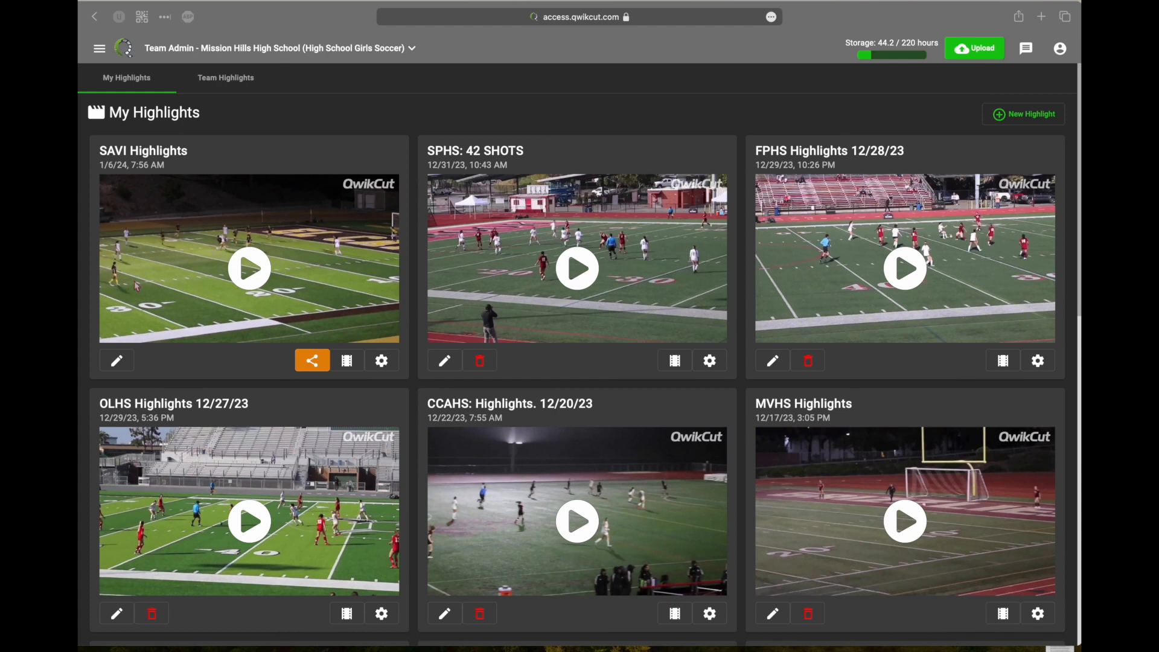
{"action": "left_click", "coordinate": [250, 268]}
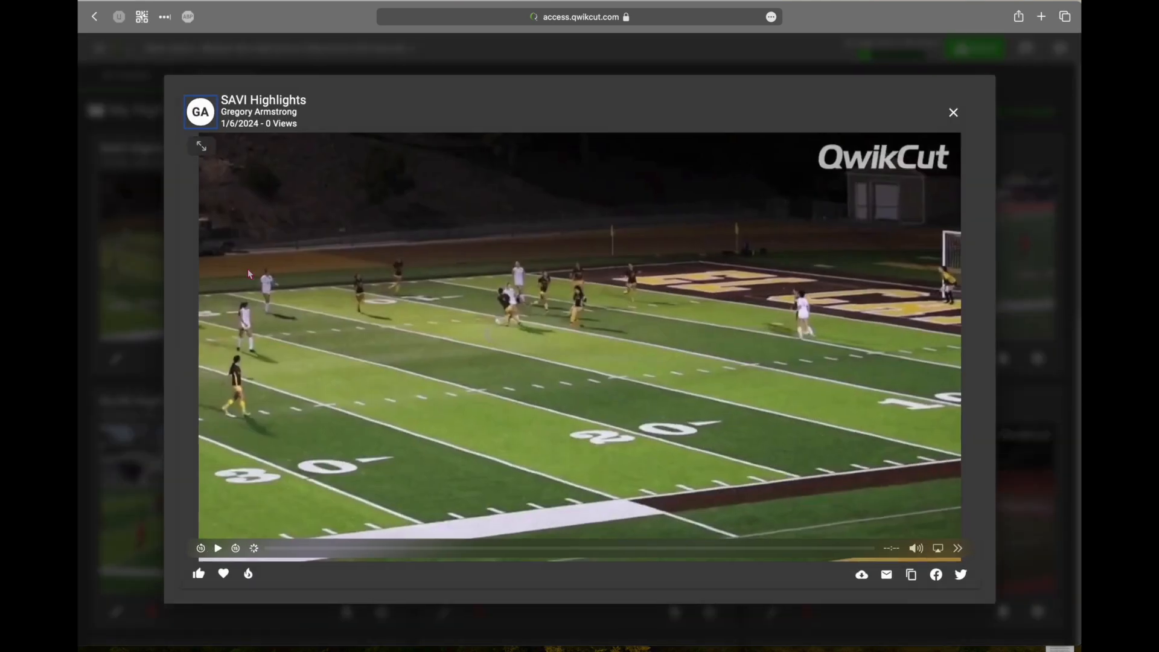
{"action": "left_click", "coordinate": [218, 549]}
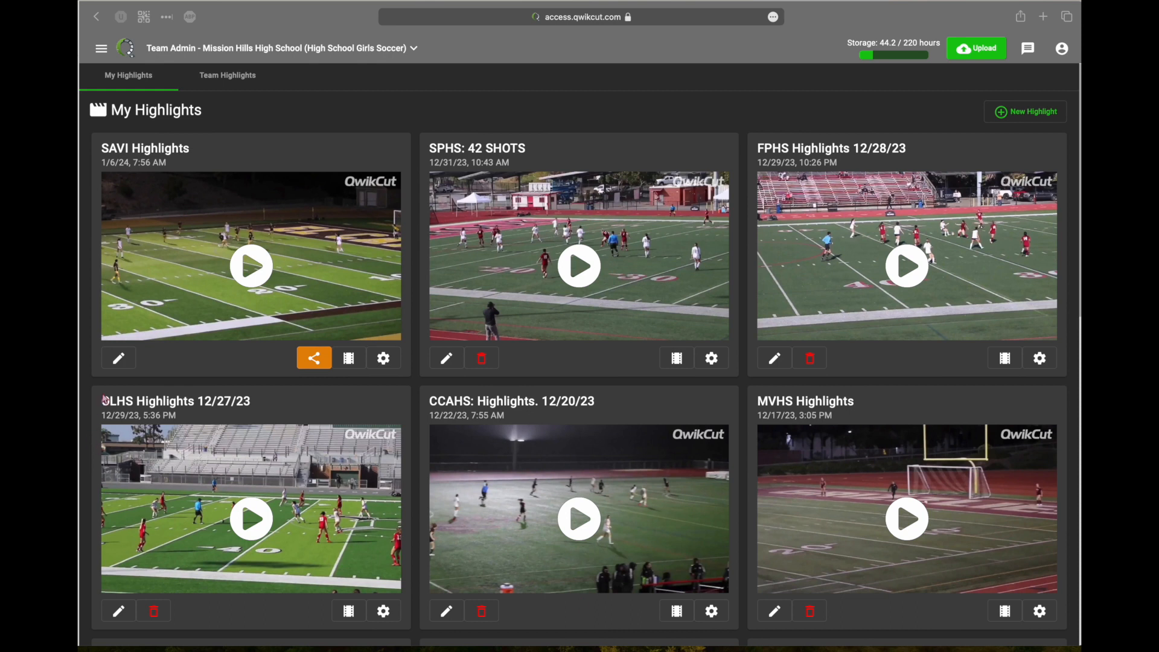
- Edit the "SAVI Highlights" video to add the "Dance Attack" music track, and save and publish it again
{"action": "left_click", "coordinate": [119, 361]}
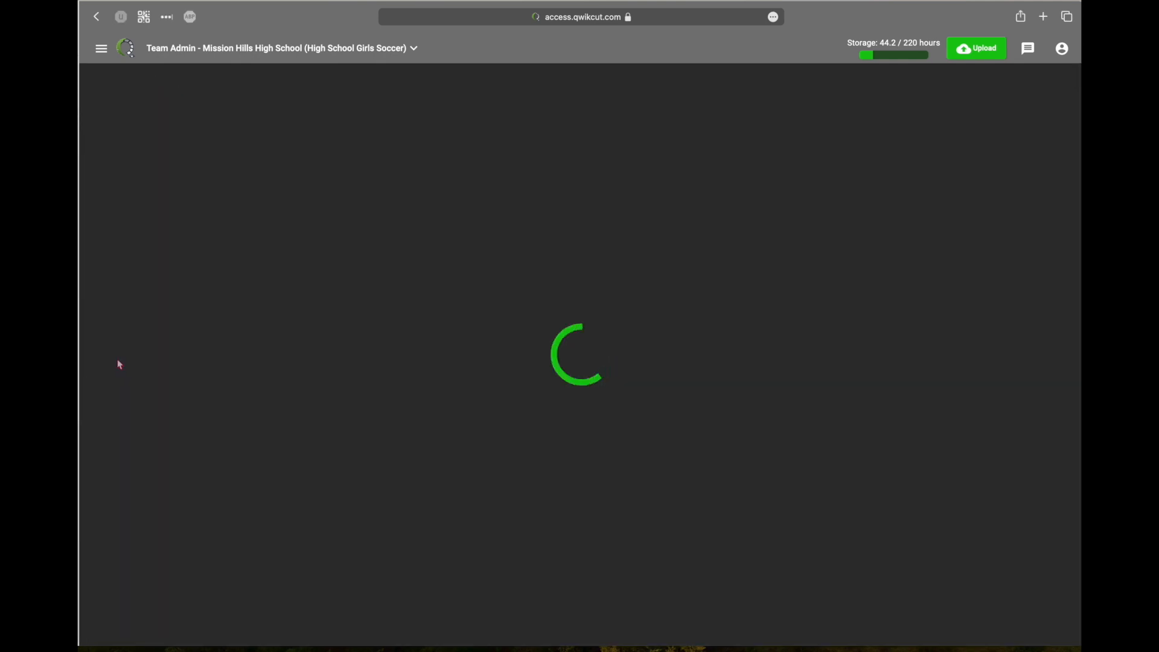
{"action": "scroll", "coordinate": [300, 496], "scroll_direction": "down", "scroll_amount": 2}
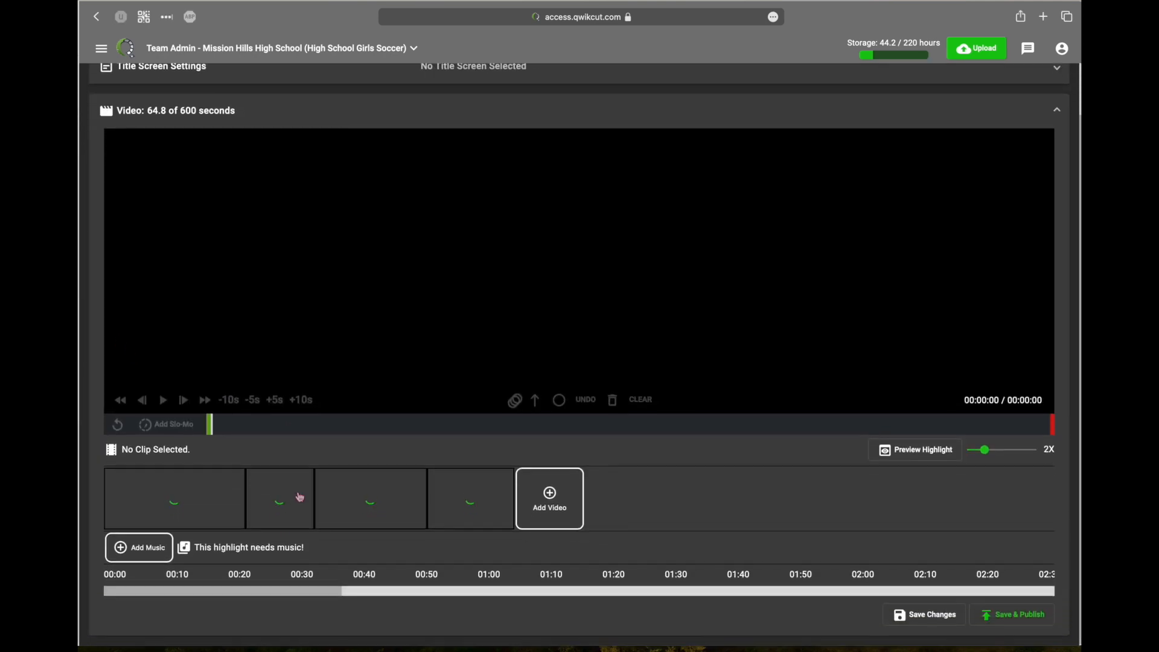
{"action": "left_click", "coordinate": [124, 549]}
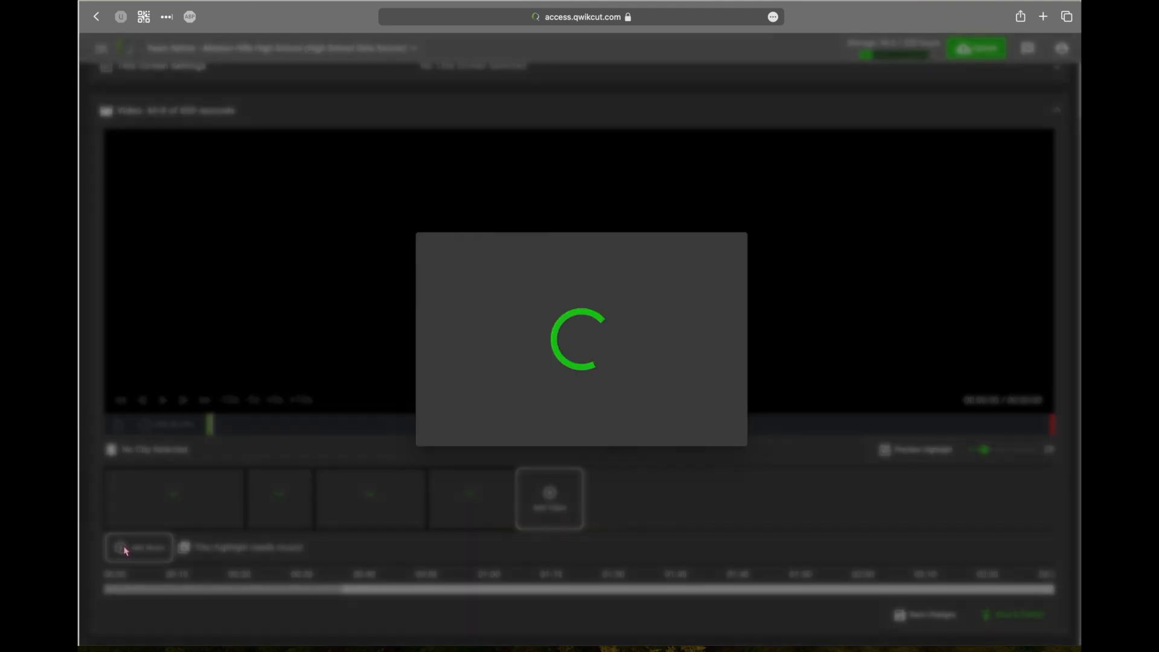
{"action": "scroll", "coordinate": [581, 403], "scroll_direction": "down", "scroll_amount": 5}
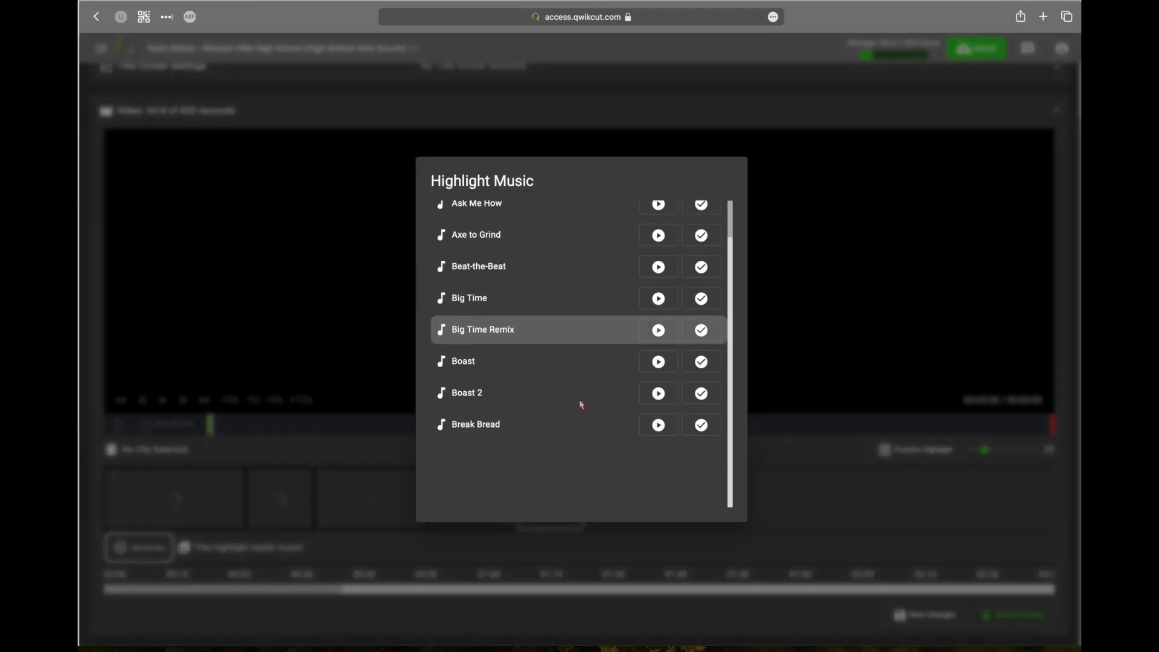
{"action": "scroll", "coordinate": [581, 404], "scroll_direction": "down", "scroll_amount": 10}
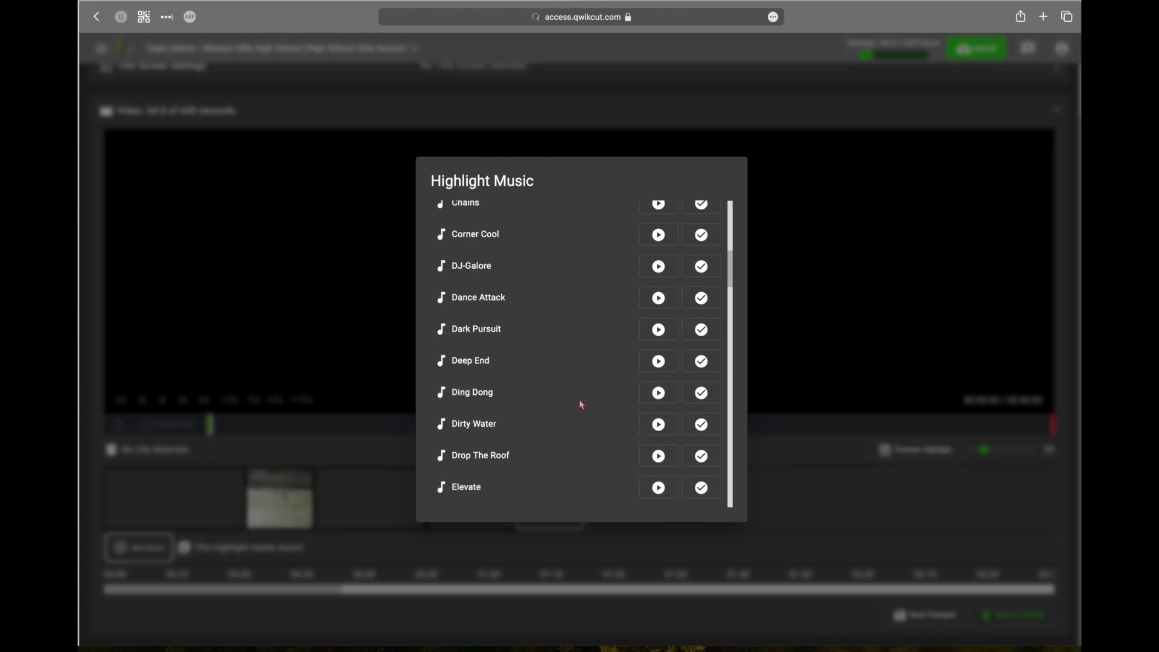
{"action": "scroll", "coordinate": [581, 404], "scroll_direction": "down", "scroll_amount": 2}
{"action": "scroll", "coordinate": [581, 404], "scroll_direction": "up", "scroll_amount": 12}
{"action": "scroll", "coordinate": [581, 405], "scroll_direction": "down", "scroll_amount": 2}
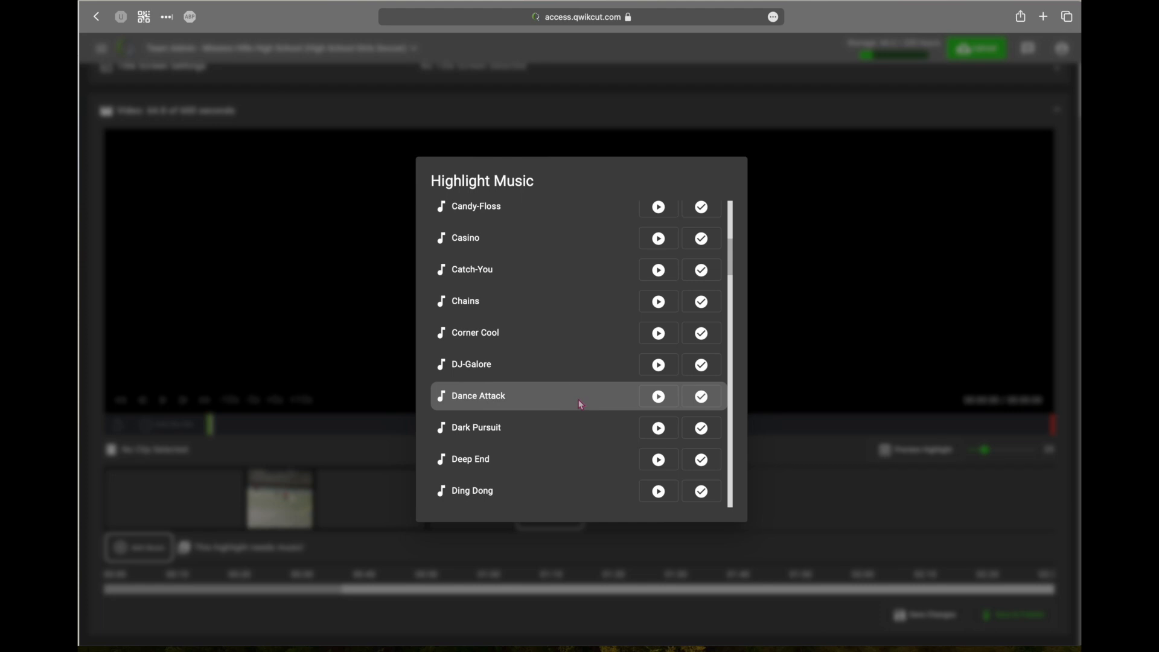
{"action": "left_click", "coordinate": [699, 398]}
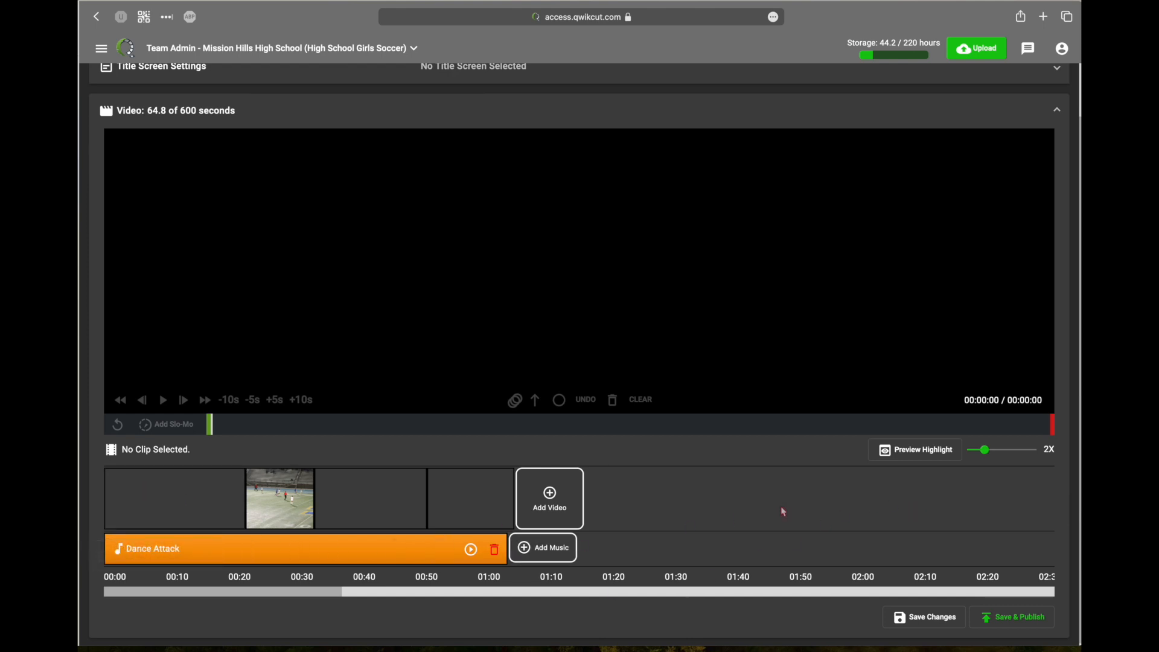
{"action": "left_click", "coordinate": [1018, 621]}
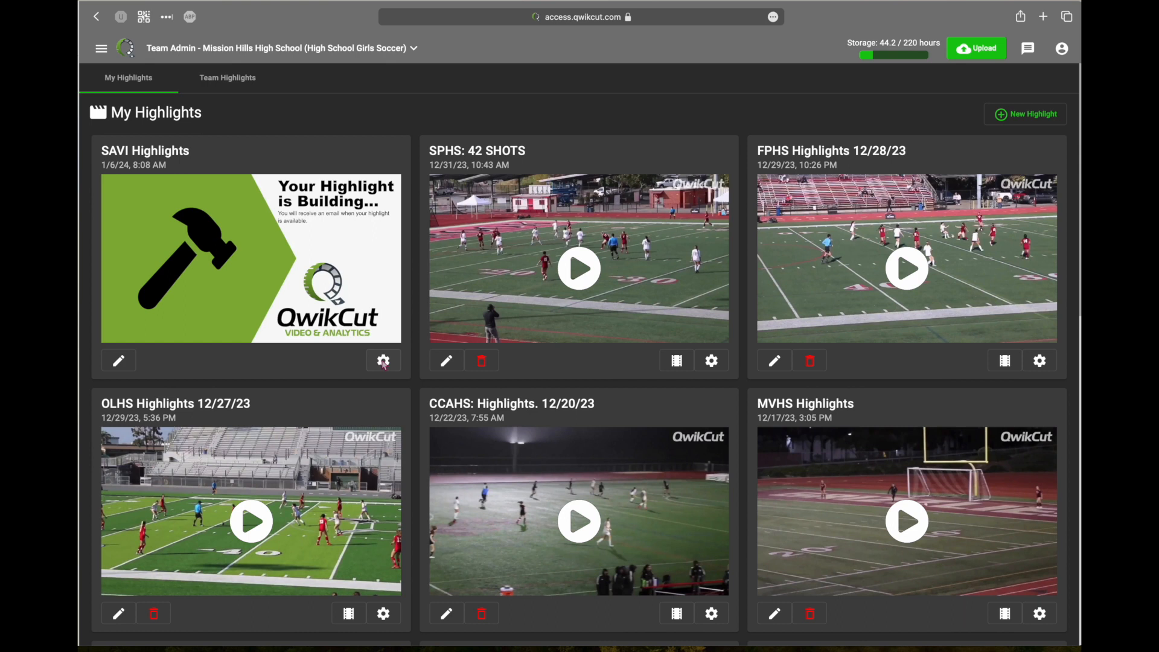
- Examine the sharing, moving and duplicating options of the "SAVI Highlights" and "SPHS: 42 SHOTS" highlights
{"action": "left_click", "coordinate": [384, 361]}
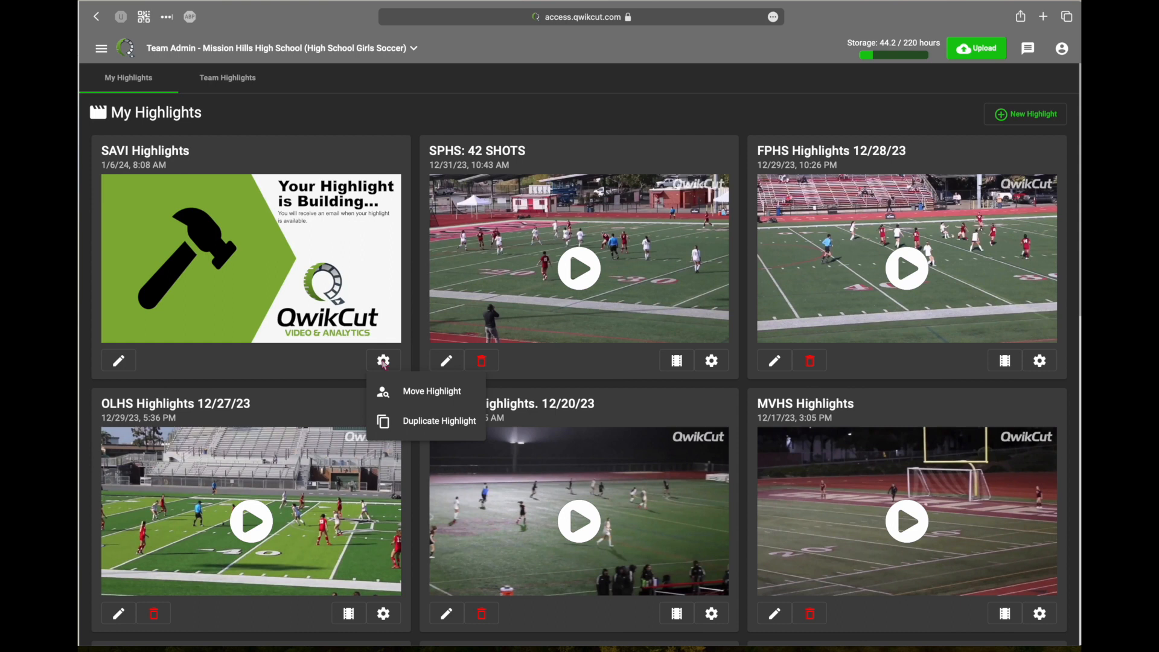
{"action": "left_click", "coordinate": [384, 362]}
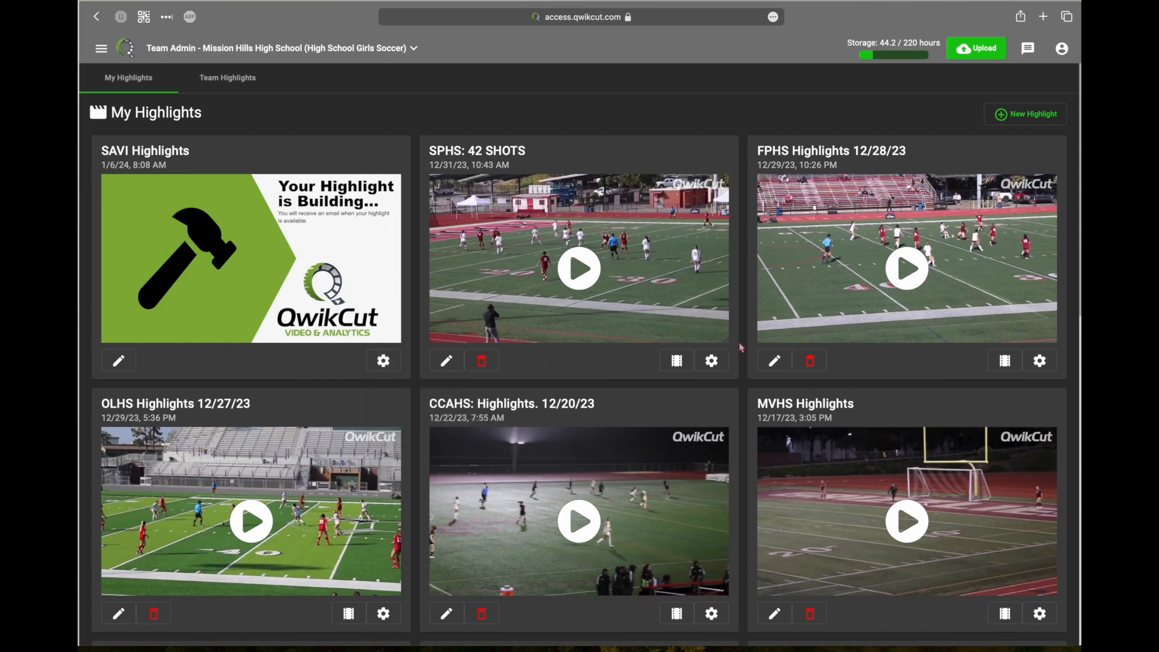
{"action": "left_click", "coordinate": [712, 361]}
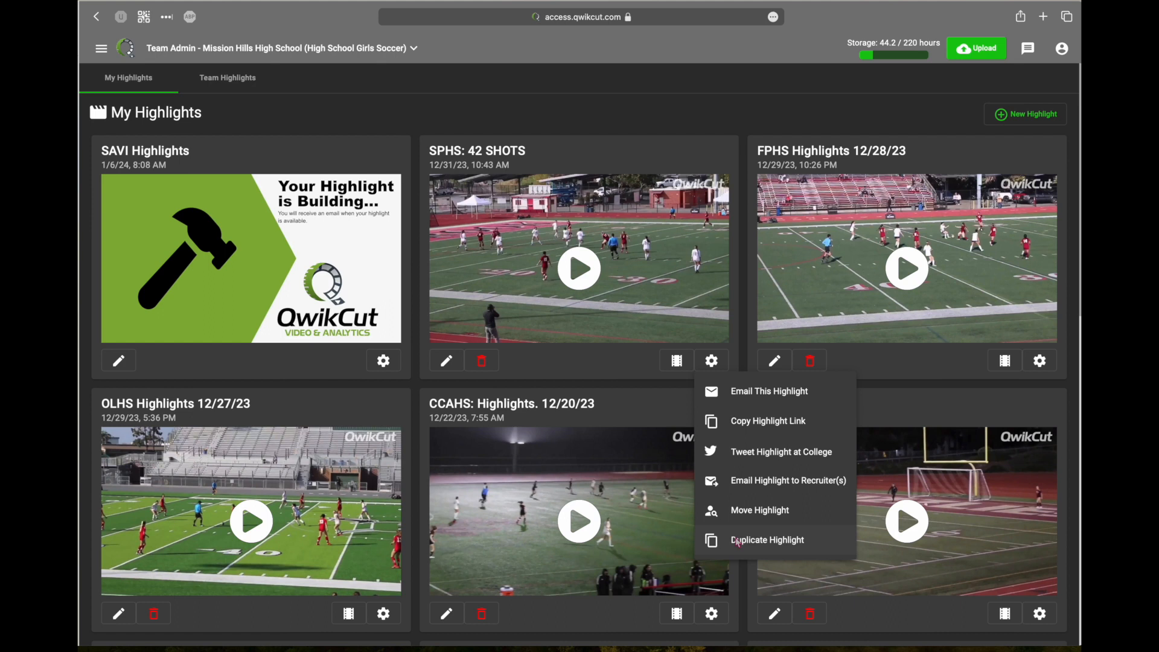
{"action": "left_click", "coordinate": [670, 322]}
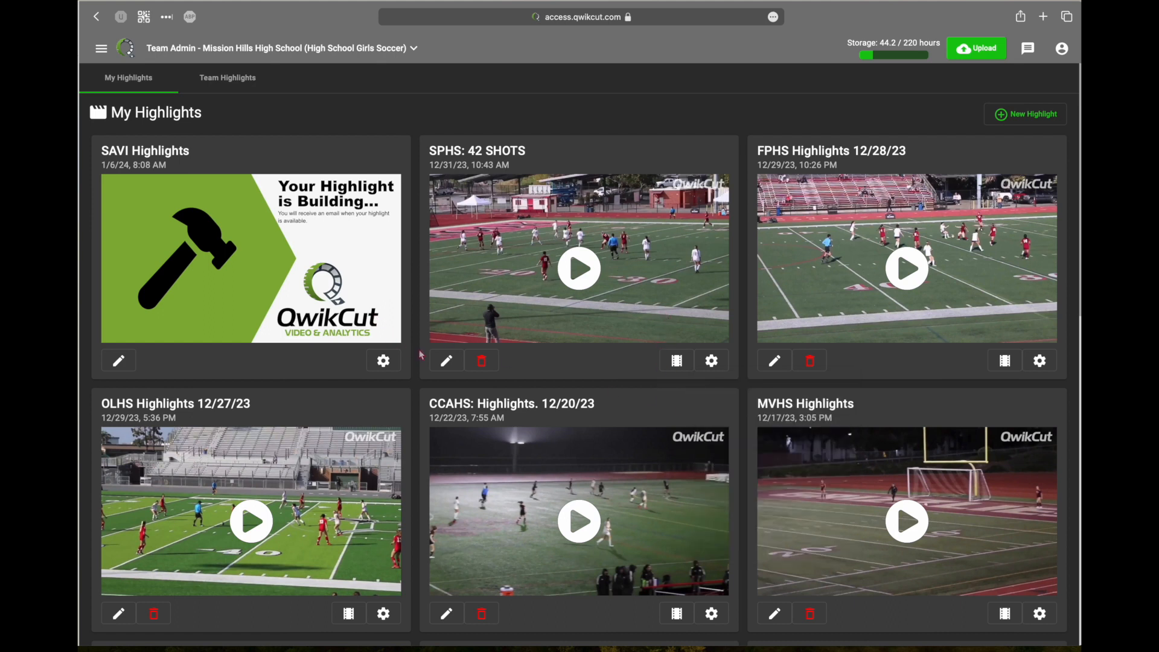